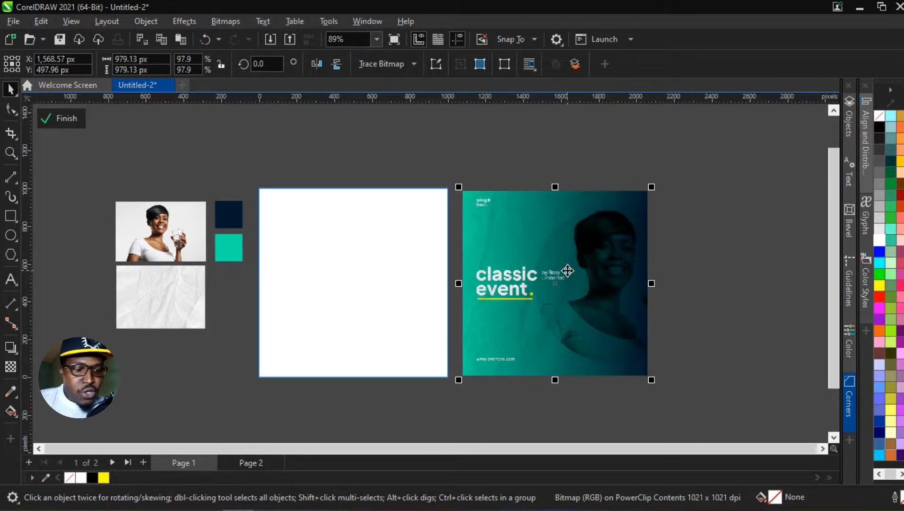
# - Examine the finished classic event design, then the portrait photo, crumpled-paper texture and two colour swatches beside the blank page
pyautogui.scroll(2, 644, 327)
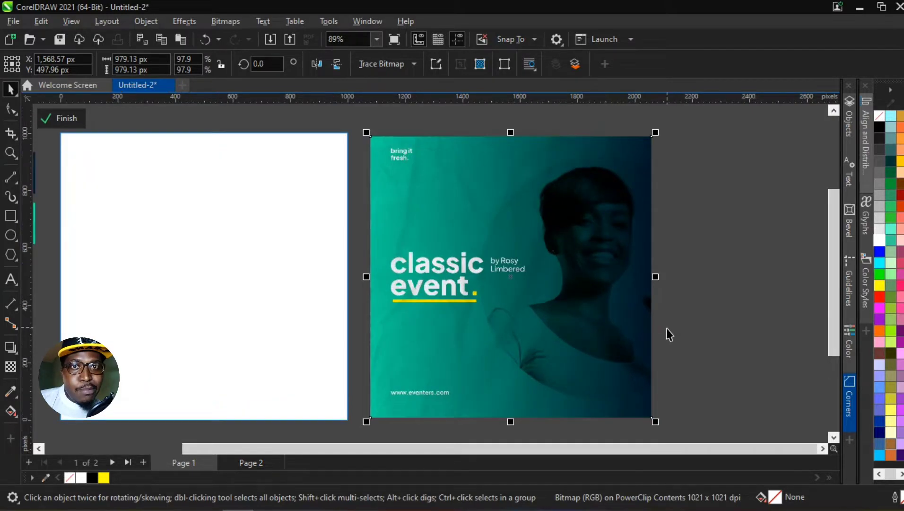
pyautogui.scroll(-1, 412, 349)
pyautogui.scroll(-1, 411, 349)
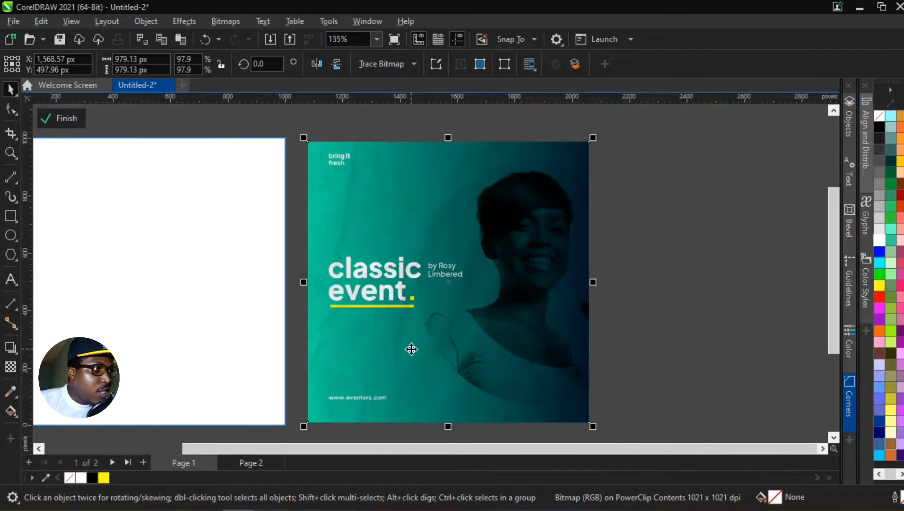
pyautogui.scroll(1, 407, 349)
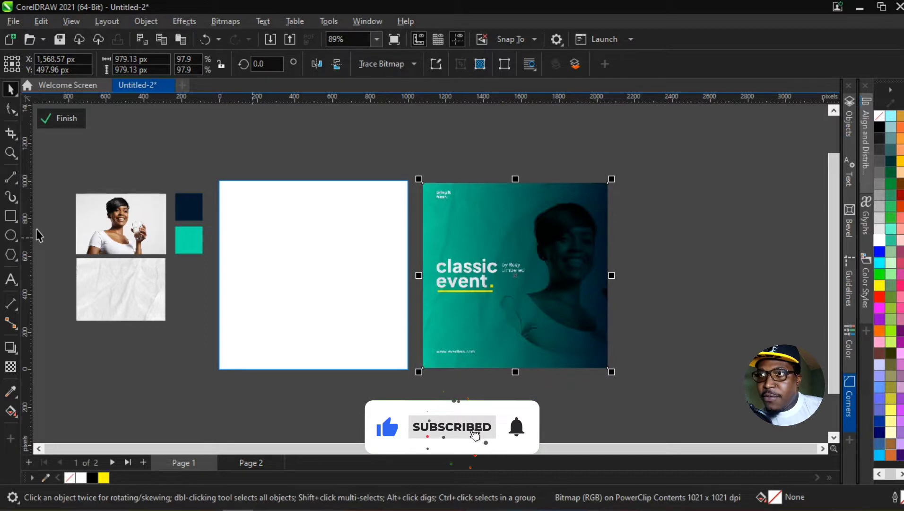
pyautogui.scroll(3, 38, 232)
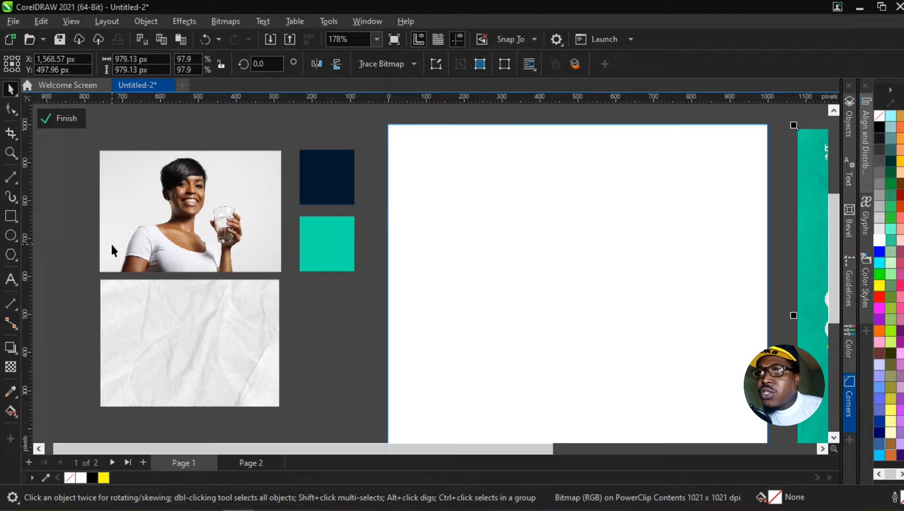
pyautogui.scroll(-1, 111, 242)
pyautogui.scroll(2, 126, 221)
pyautogui.scroll(-1, 176, 201)
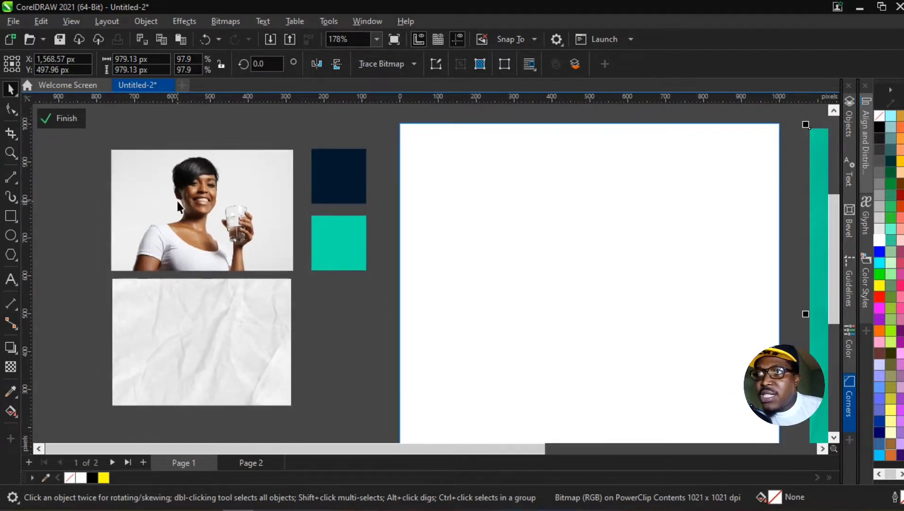
pyautogui.scroll(2, 168, 399)
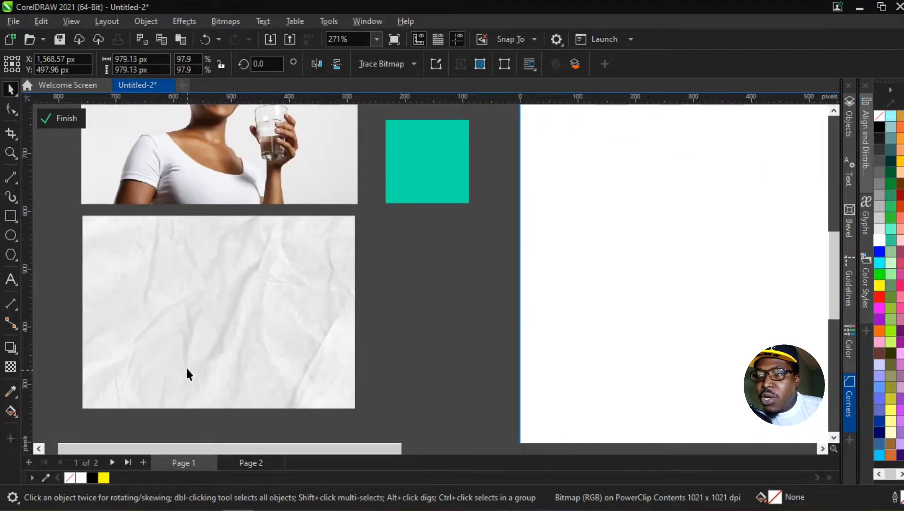
pyautogui.scroll(-3, 187, 374)
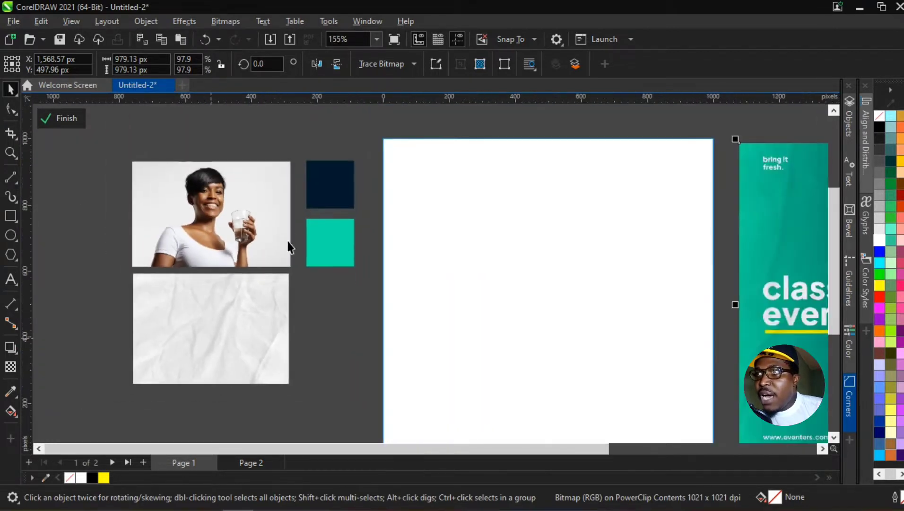
pyautogui.scroll(-4, 198, 269)
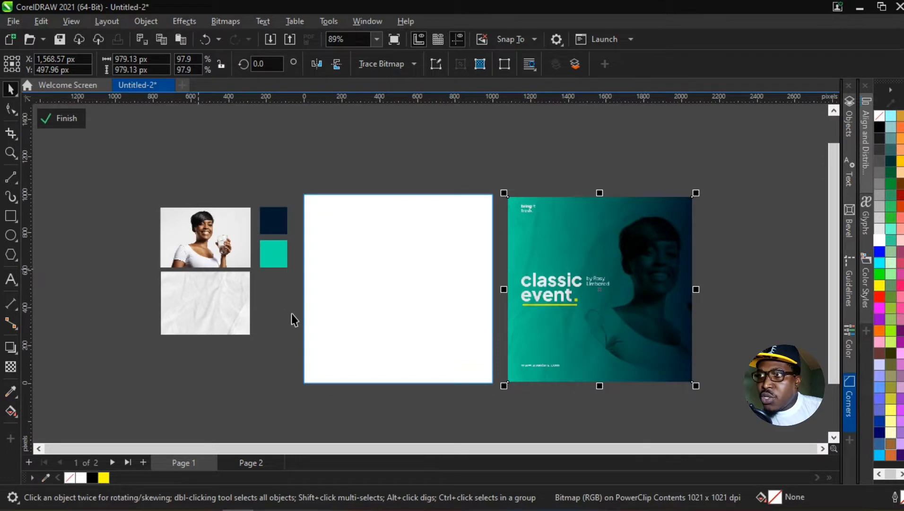
pyautogui.scroll(1, 529, 331)
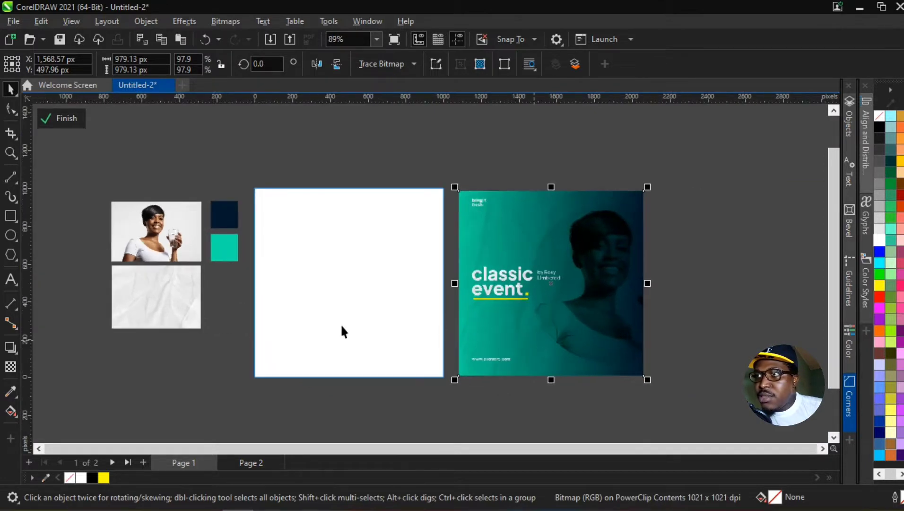
pyautogui.scroll(2, 514, 304)
pyautogui.scroll(-2, 330, 335)
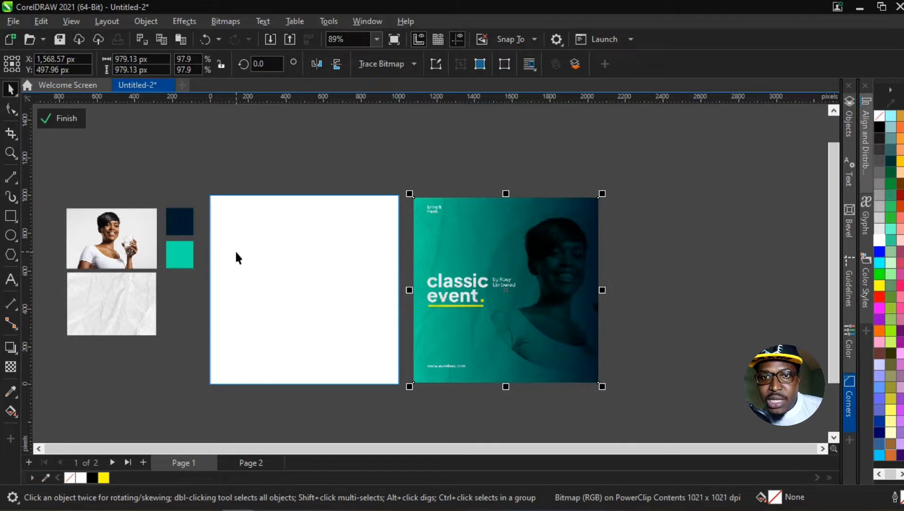
# - Draw a square of about 1,081 px that covers the blank page and extends slightly past its edges
pyautogui.scroll(1, 247, 282)
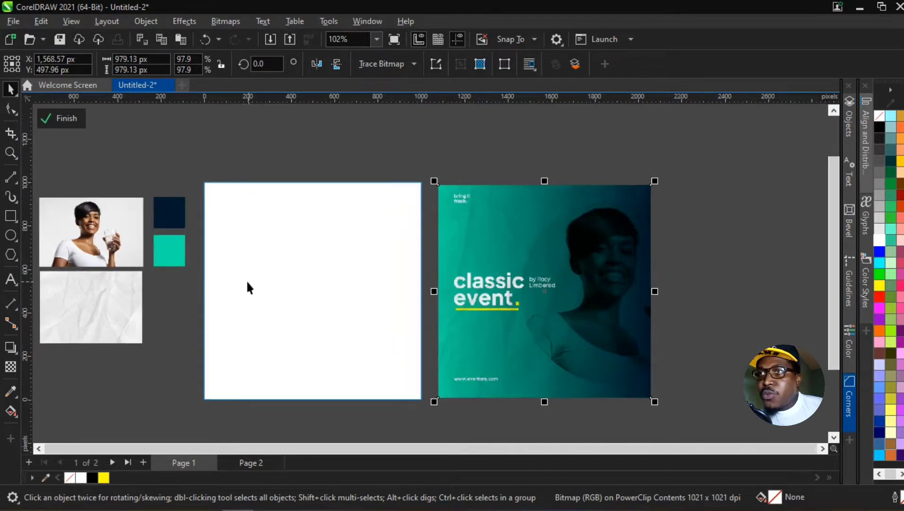
pyautogui.press('F6')
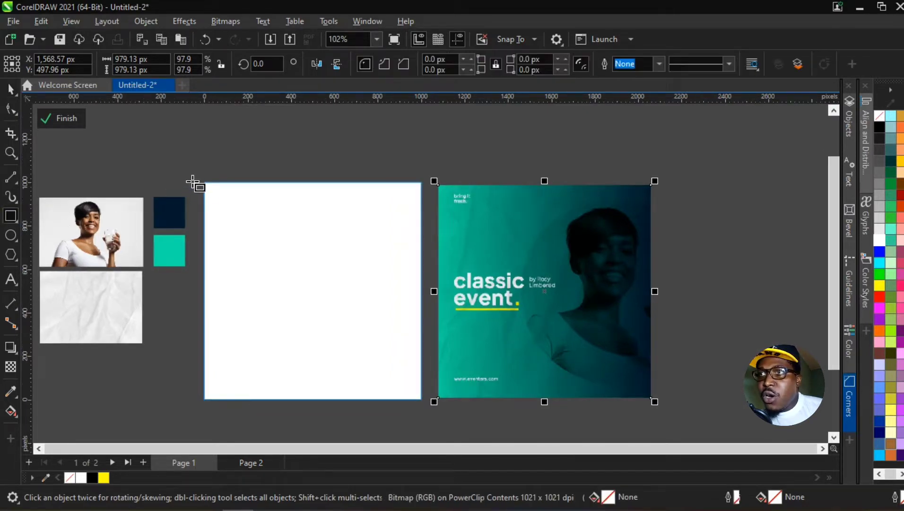
pyautogui.moveTo(196, 173); pyautogui.dragTo(434, 411)
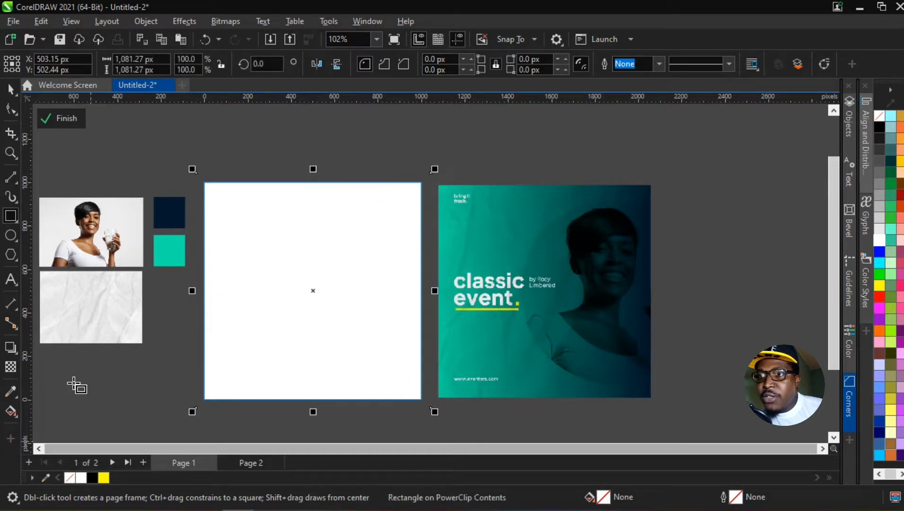
pyautogui.press('space')
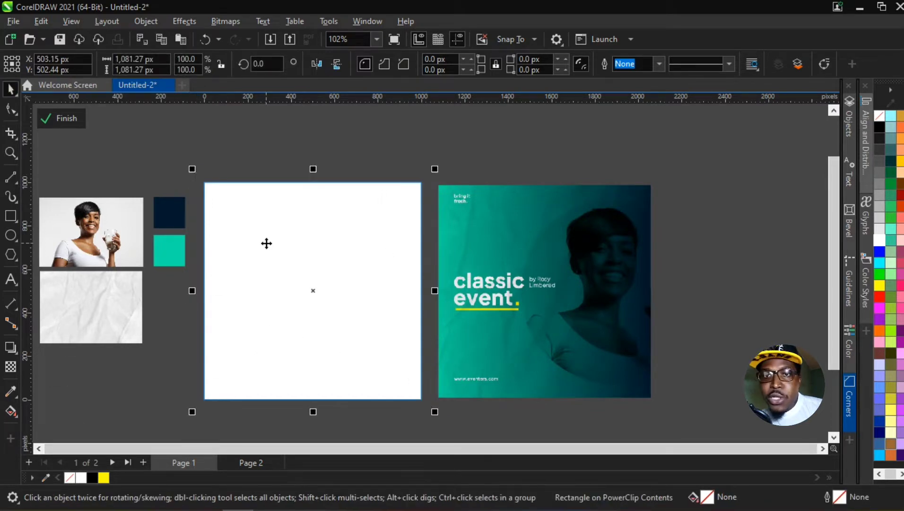
# - Apply a linear fountain fill to the square with Interactive Fill, running horizontally from its left edge to the page's right edge
pyautogui.scroll(-1, 335, 243)
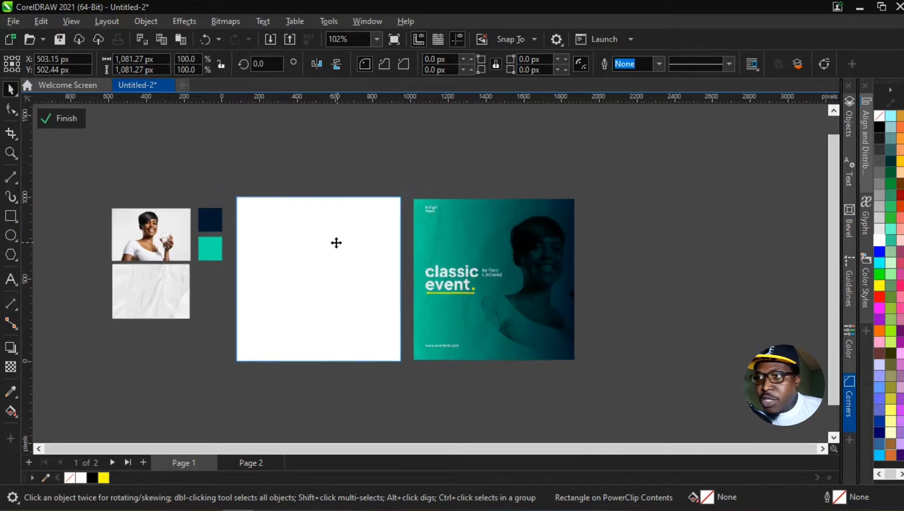
pyautogui.click(9, 411)
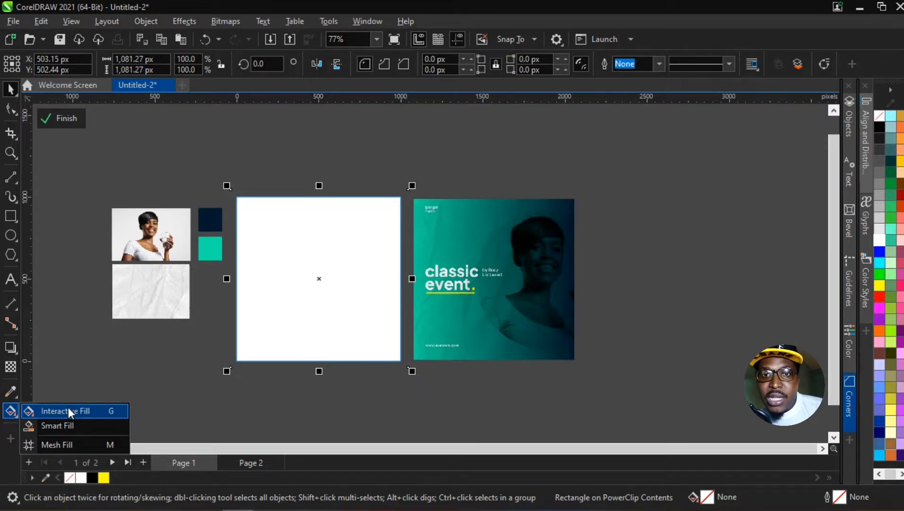
pyautogui.click(91, 412)
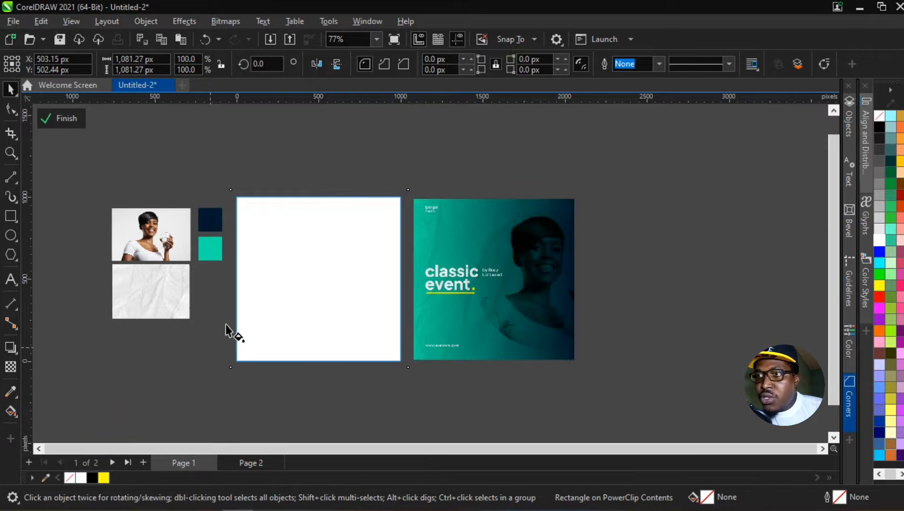
pyautogui.scroll(1, 492, 284)
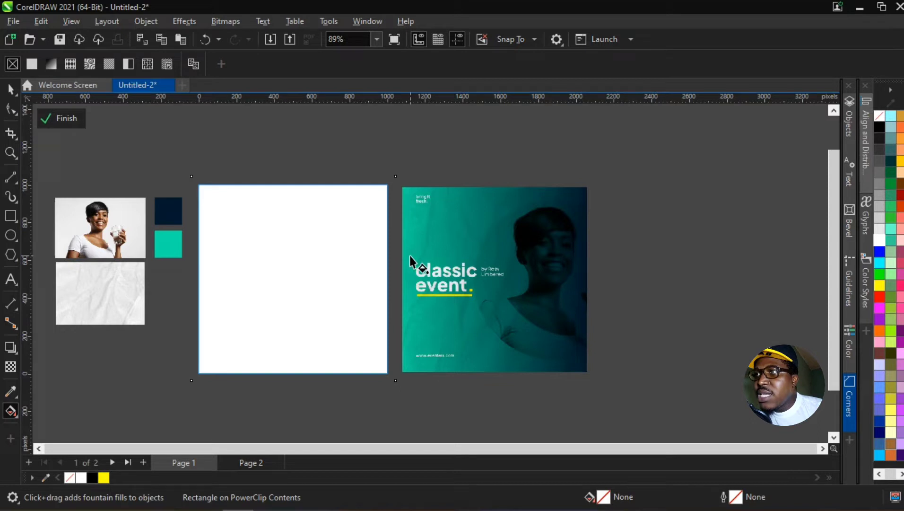
pyautogui.moveTo(194, 278); pyautogui.dragTo(388, 275)
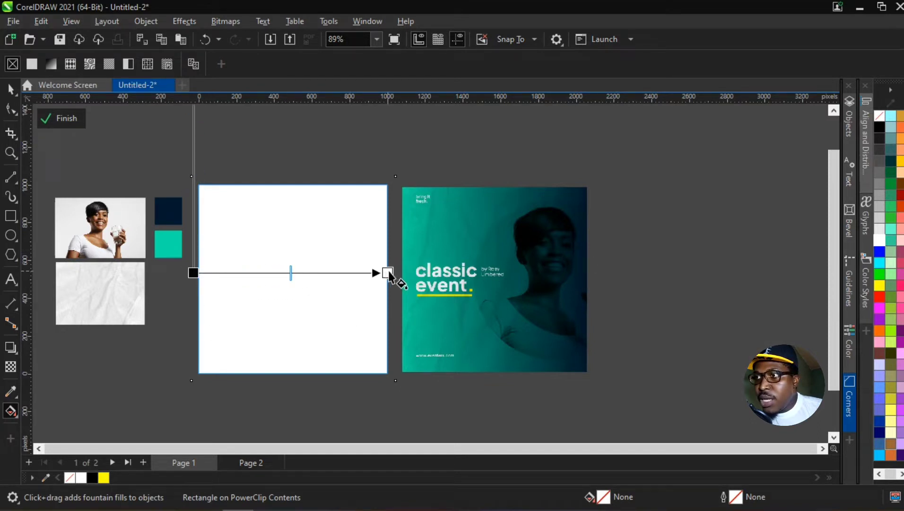
pyautogui.scroll(1, 212, 303)
pyautogui.scroll(-1, 313, 283)
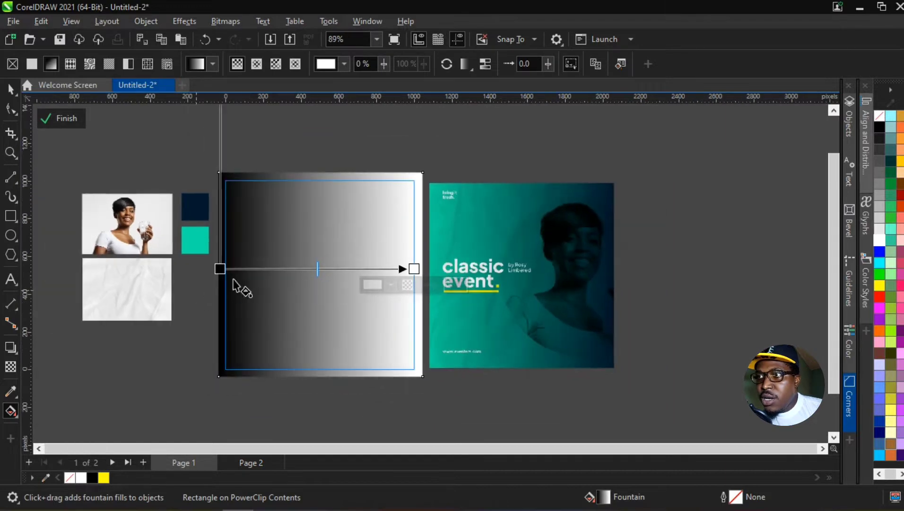
# - Set the gradient's start colour to the green #15E3AA sampled from the green swatch
pyautogui.scroll(1, 232, 284)
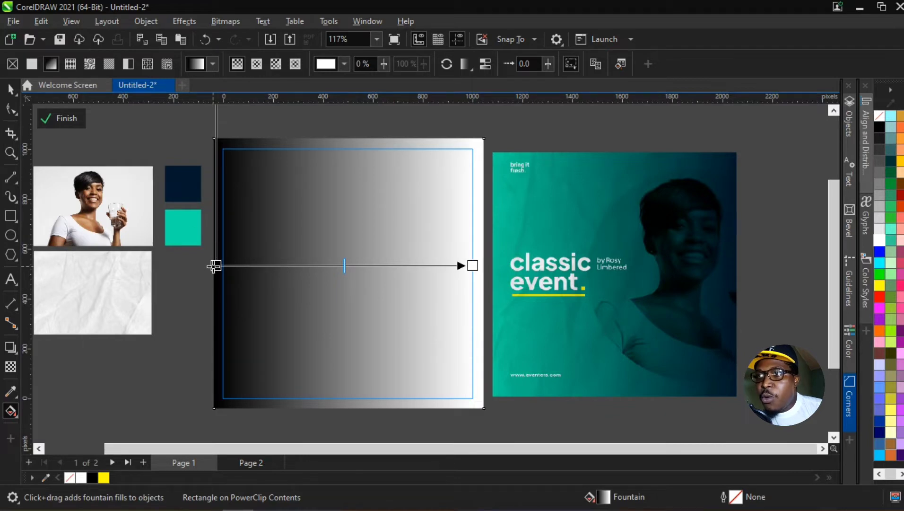
pyautogui.click(213, 267)
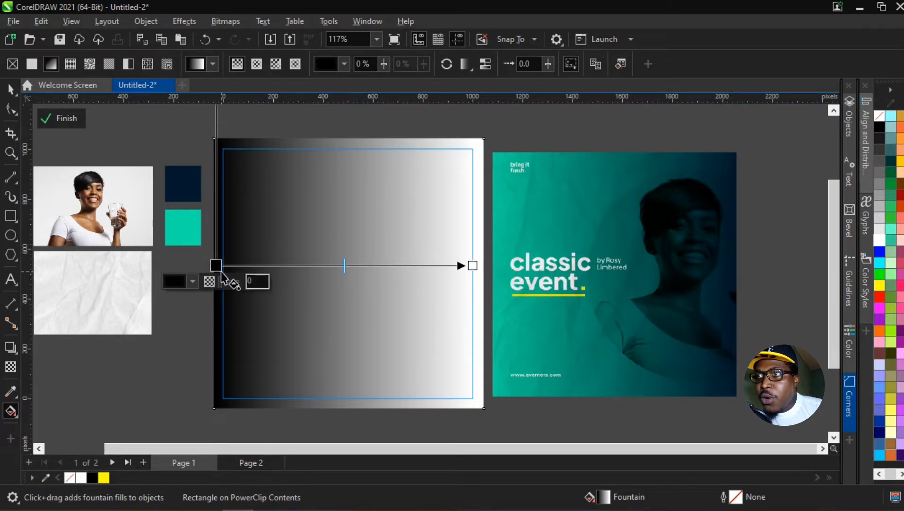
pyautogui.scroll(2, 222, 266)
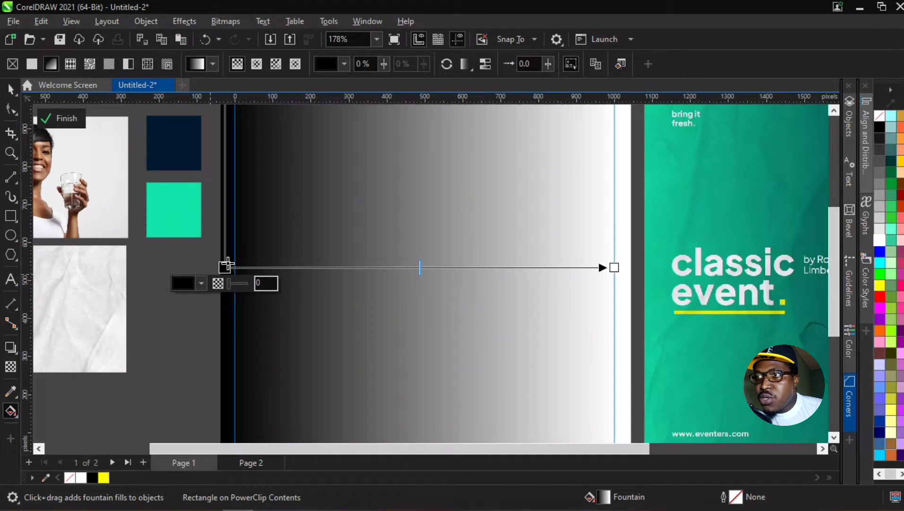
pyautogui.scroll(3, 230, 265)
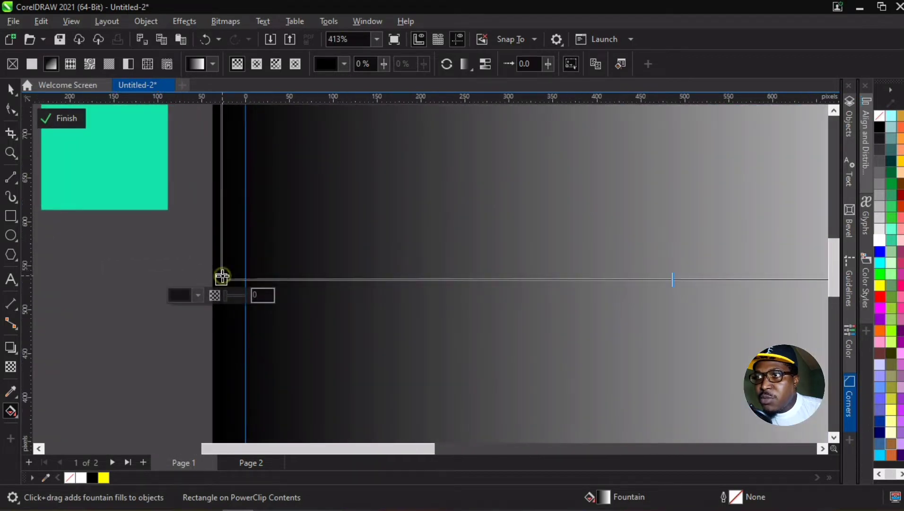
pyautogui.click(198, 295)
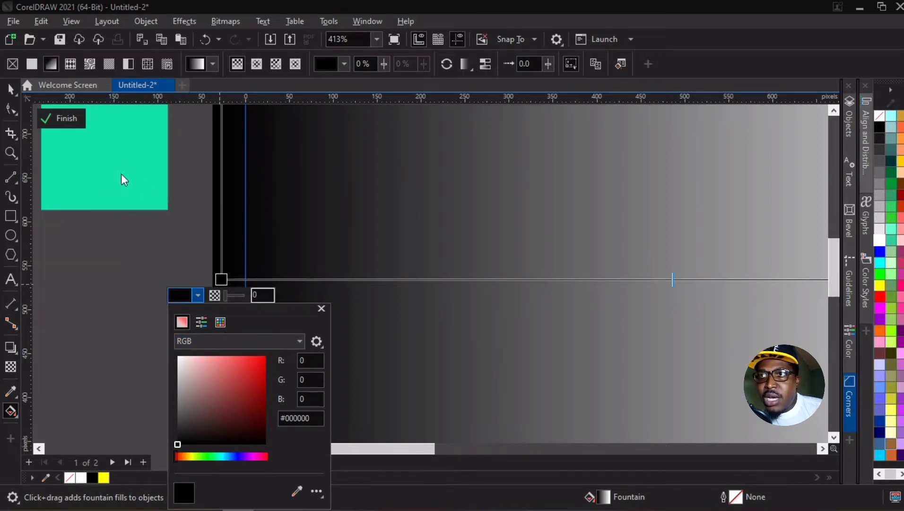
pyautogui.click(297, 492)
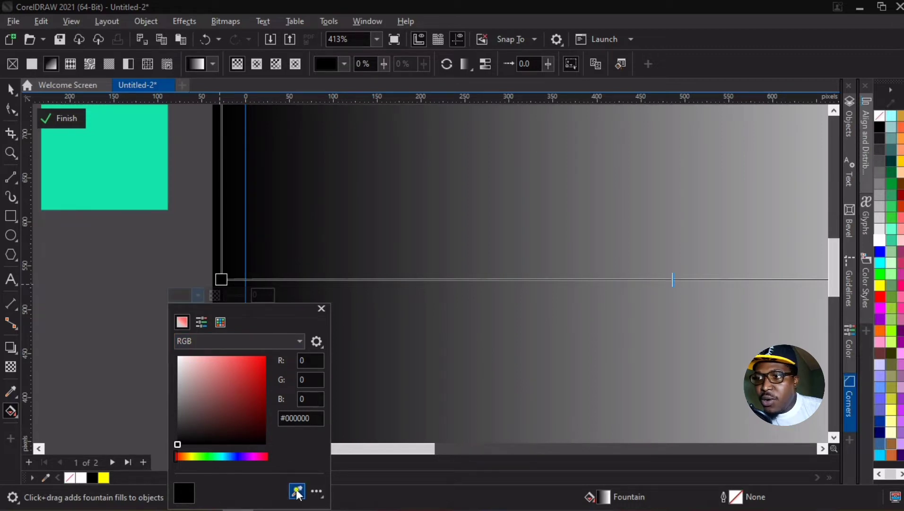
pyautogui.click(107, 150)
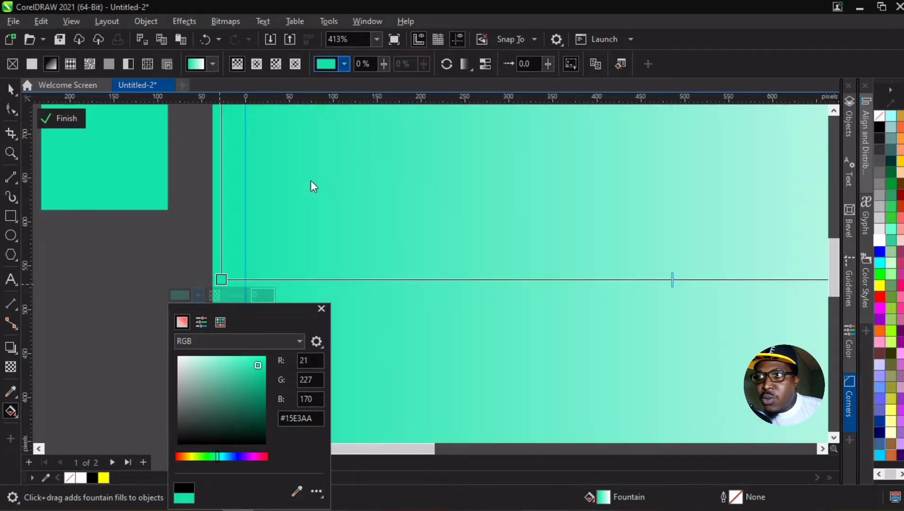
pyautogui.scroll(-5, 254, 271)
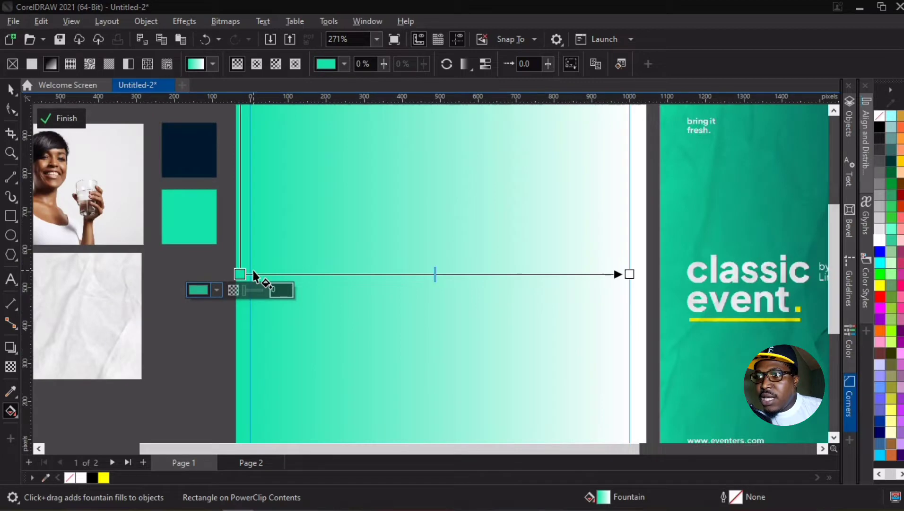
# - Set the gradient's end colour to the dark navy #001A2E sampled from the navy swatch
pyautogui.scroll(2, 373, 196)
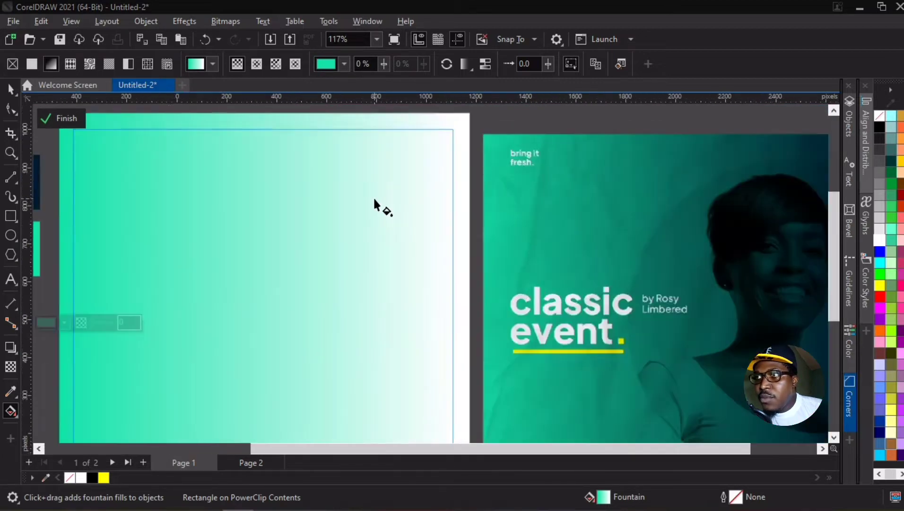
pyautogui.click(442, 291)
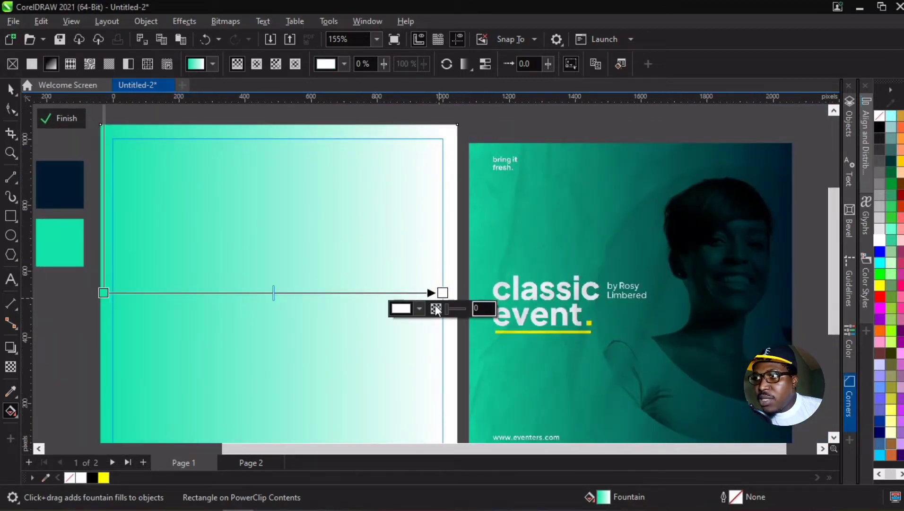
pyautogui.click(420, 308)
pyautogui.click(518, 282)
pyautogui.click(71, 176)
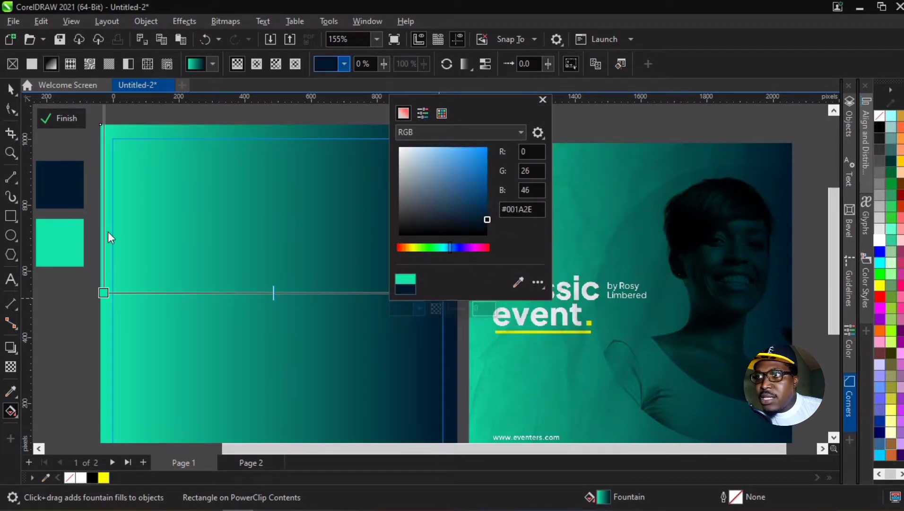
# - Shift the gradient's midpoint toward the navy end and extend its end node past the square's right edge
pyautogui.scroll(-1, 406, 262)
pyautogui.scroll(-1, 405, 261)
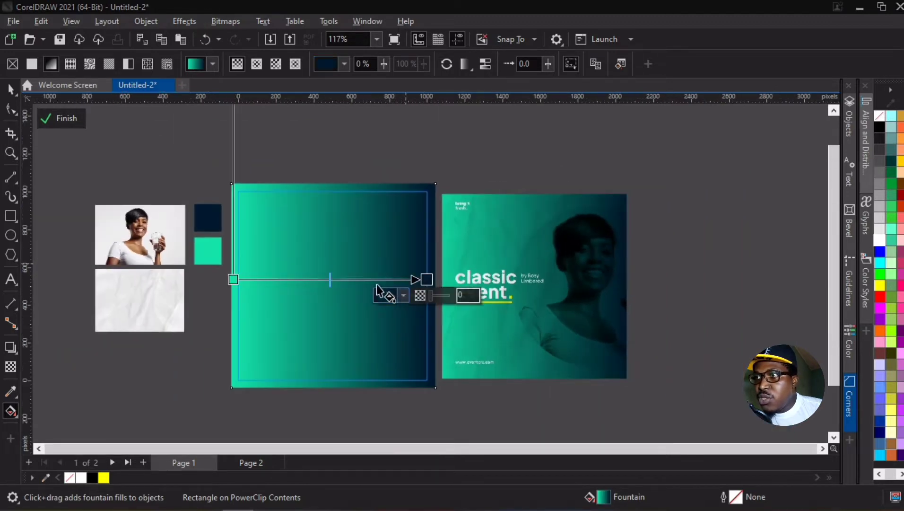
pyautogui.moveTo(330, 280); pyautogui.dragTo(364, 278)
pyautogui.moveTo(427, 279); pyautogui.dragTo(456, 278)
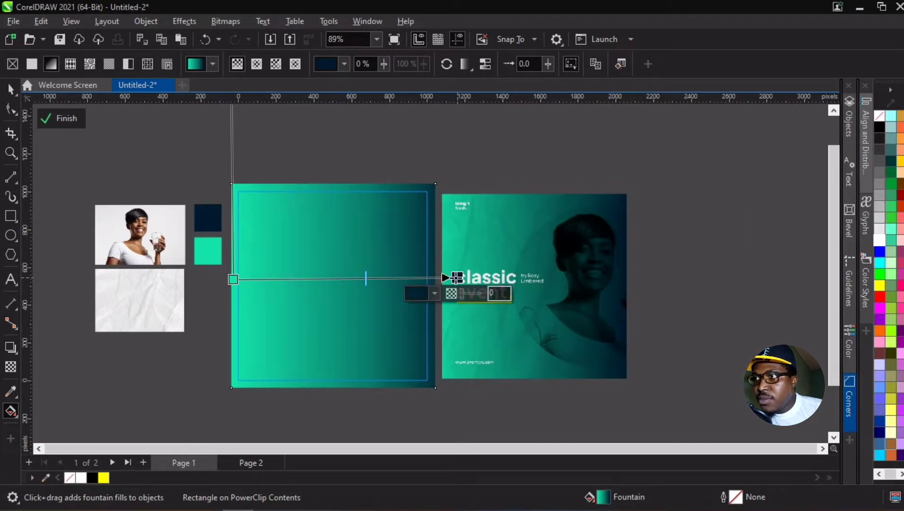
pyautogui.click(366, 278)
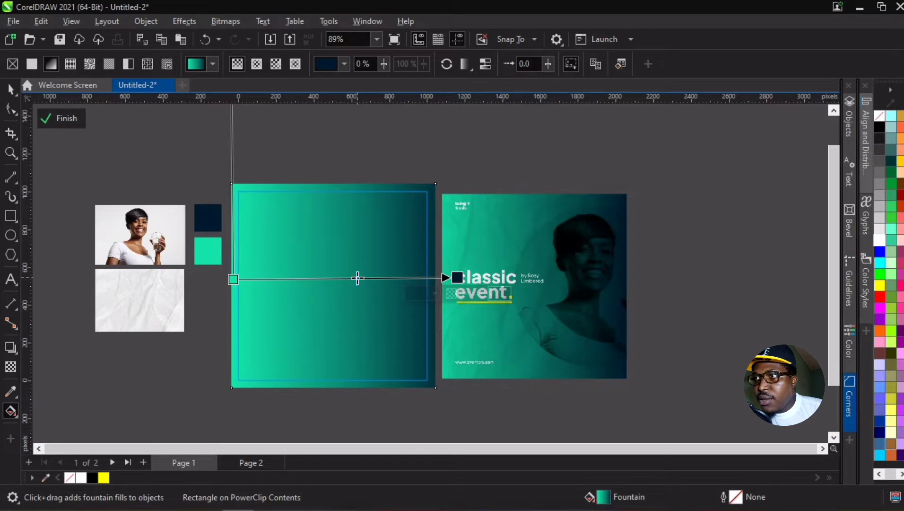
pyautogui.click(11, 89)
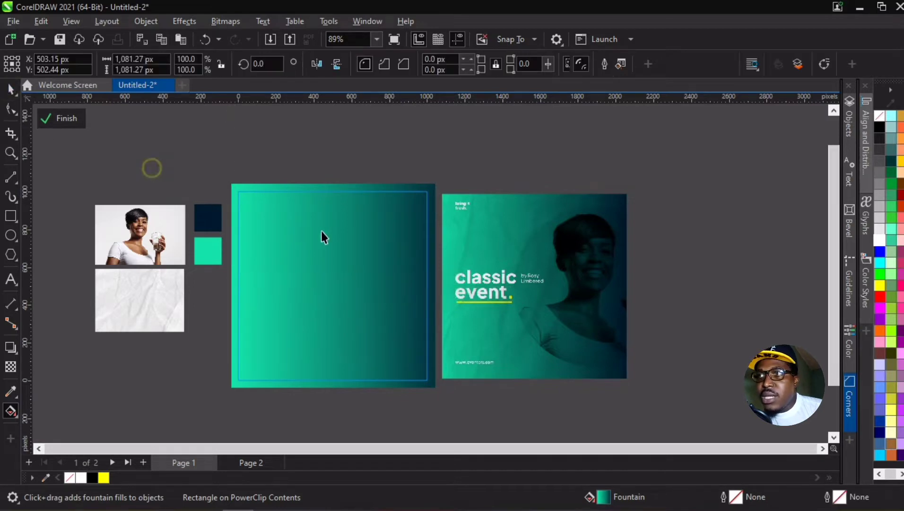
pyautogui.scroll(2, 325, 313)
pyautogui.scroll(-3, 321, 298)
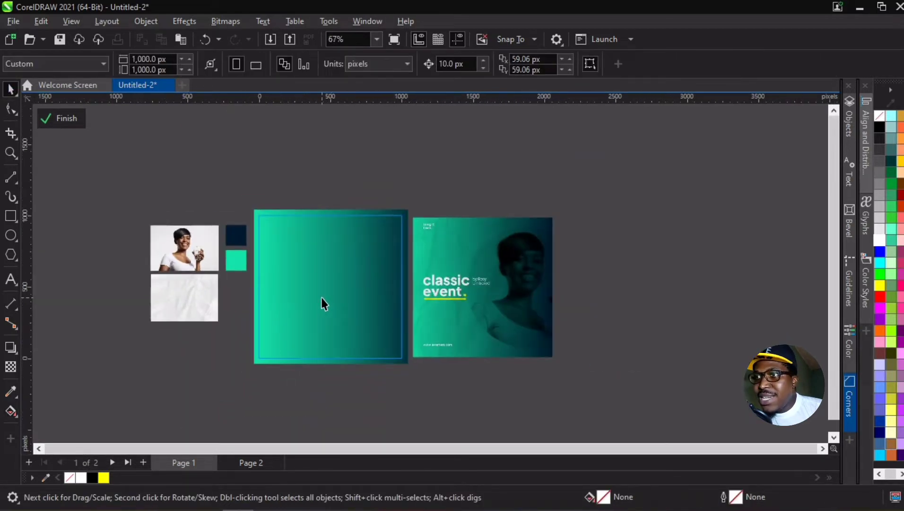
pyautogui.scroll(3, 543, 285)
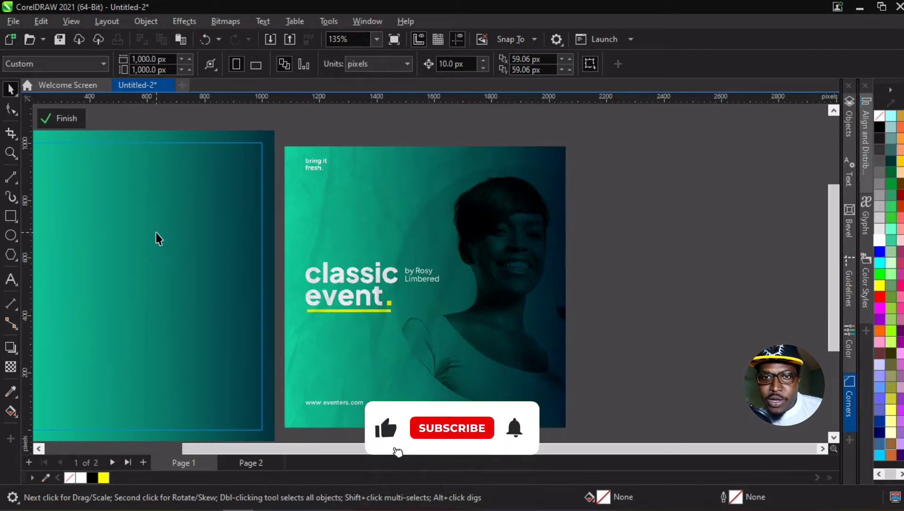
pyautogui.scroll(-4, 335, 210)
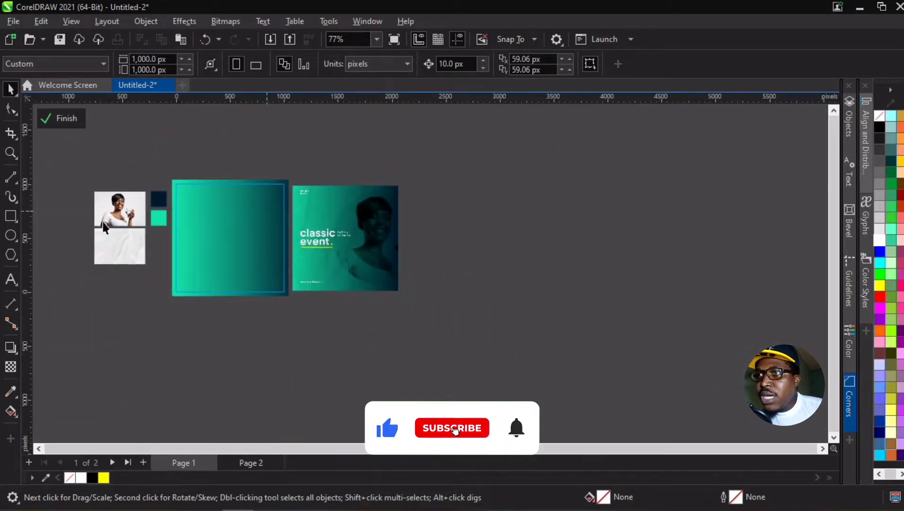
pyautogui.scroll(2, 258, 216)
pyautogui.scroll(-1, 354, 185)
pyautogui.scroll(2, 353, 186)
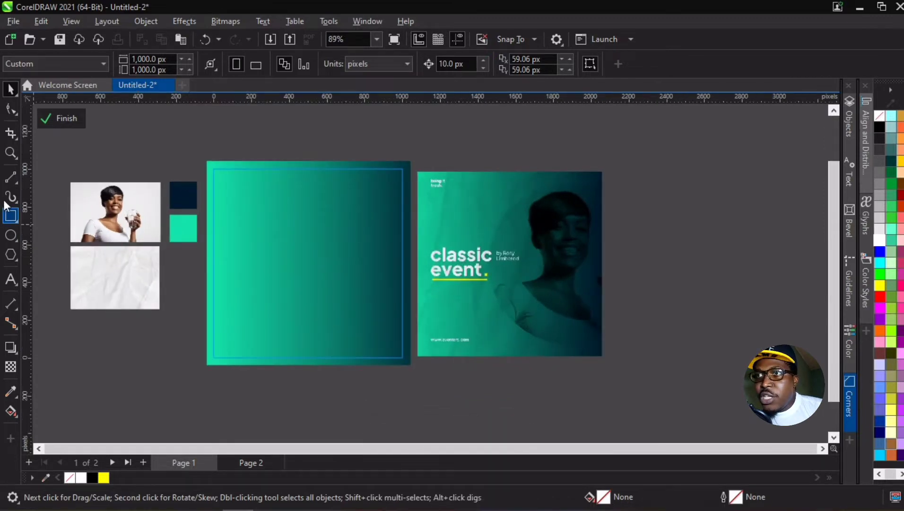
# - Draw a circle about 842 px wide over the gradient square's navy side and give it a white hairline outline
pyautogui.click(12, 235)
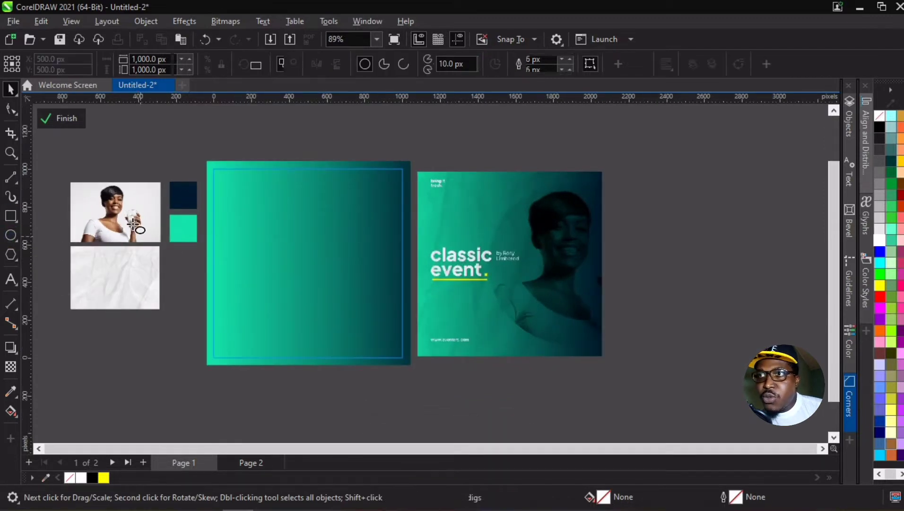
pyautogui.scroll(2, 133, 222)
pyautogui.scroll(-1, 102, 203)
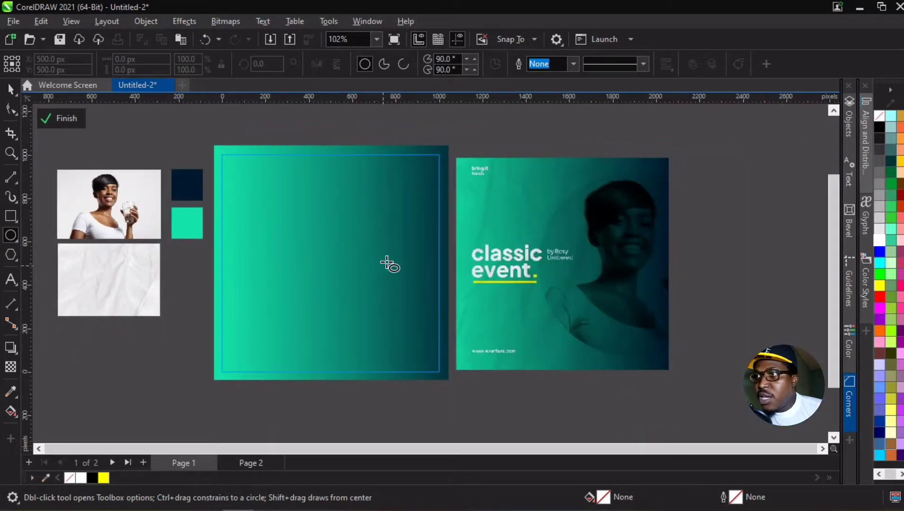
pyautogui.moveTo(328, 184); pyautogui.dragTo(466, 294)
pyautogui.moveTo(508, 330); pyautogui.dragTo(513, 331)
pyautogui.press('space')
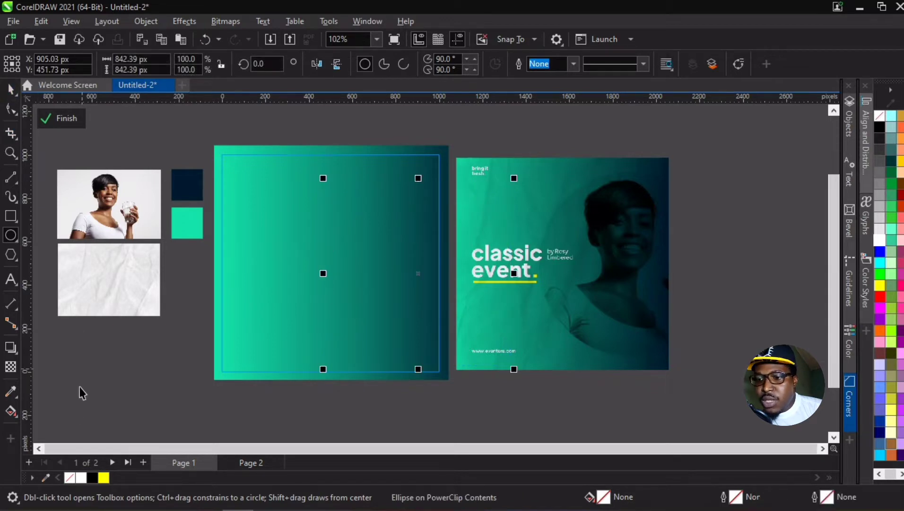
pyautogui.moveTo(420, 270); pyautogui.dragTo(401, 261)
pyautogui.scroll(2, 466, 251)
pyautogui.scroll(-2, 329, 283)
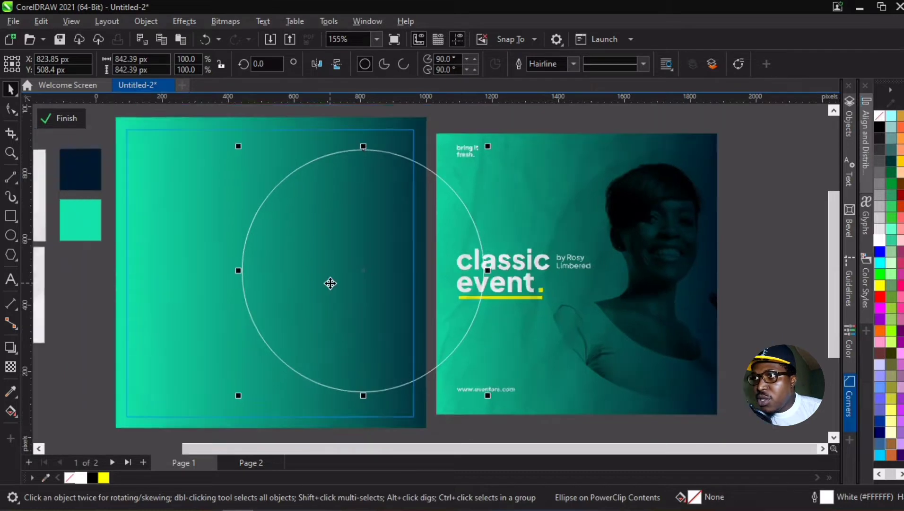
# - Align the circle vertically to the centre of the gradient square
pyautogui.keyDown('shift'); pyautogui.click(208, 278); pyautogui.keyUp('shift')
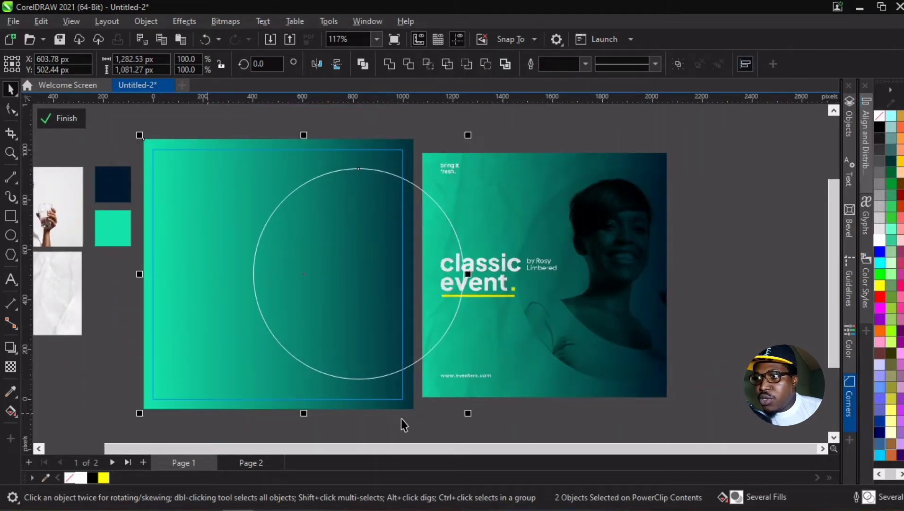
pyautogui.click(417, 348)
pyautogui.click(432, 350)
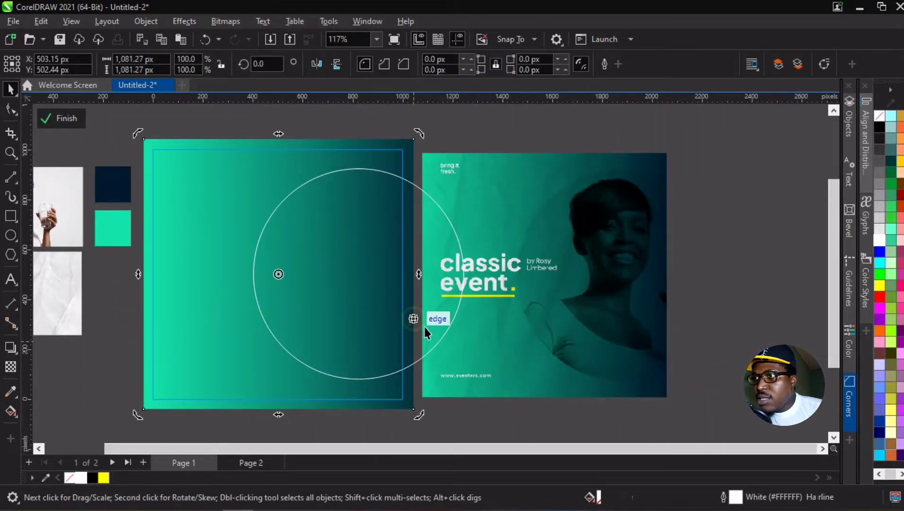
pyautogui.click(447, 338)
pyautogui.click(469, 382)
# - Resize the circle to about 856 px in diameter and nudge it left to about X 784 px
pyautogui.moveTo(469, 385); pyautogui.dragTo(469, 391)
pyautogui.press('Left')
pyautogui.press('Left')
pyautogui.press('Left')
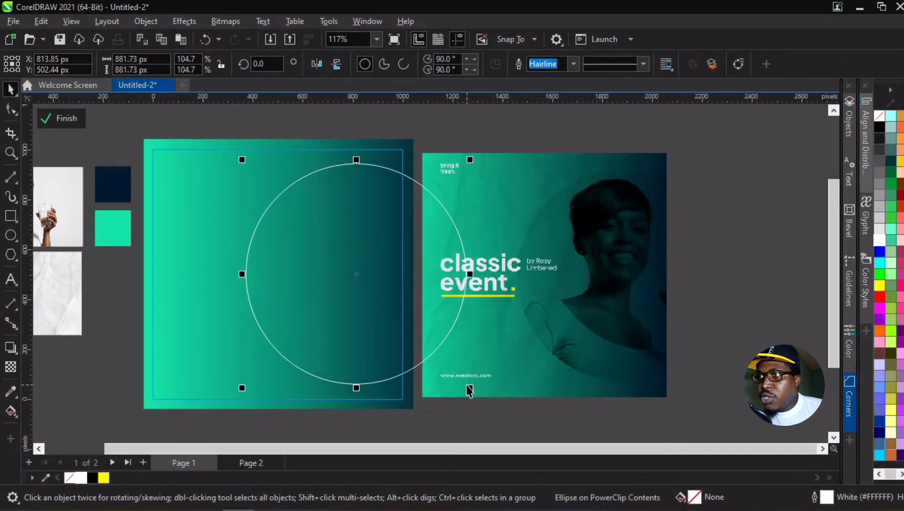
pyautogui.moveTo(467, 159); pyautogui.dragTo(462, 160)
pyautogui.press('Left')
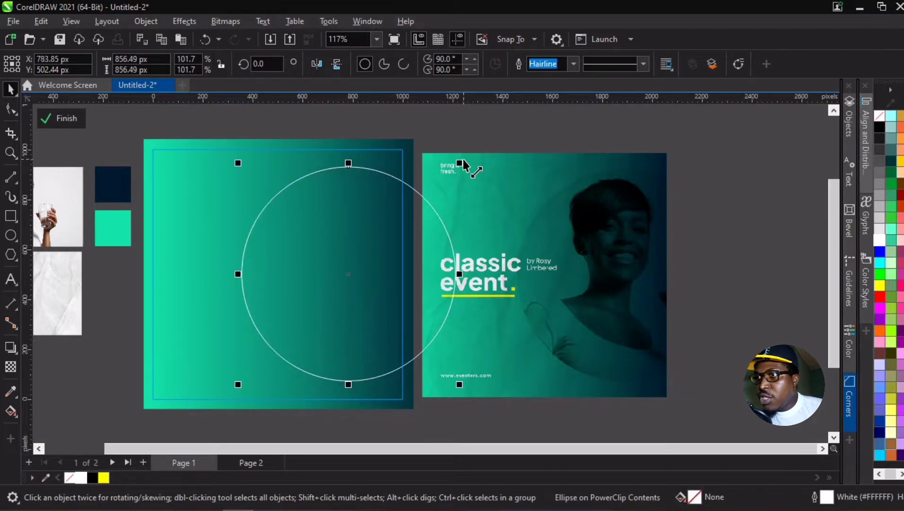
# - Move the portrait photo onto the circle and PowerClip it inside the circle
pyautogui.scroll(-2, 472, 143)
pyautogui.click(197, 286)
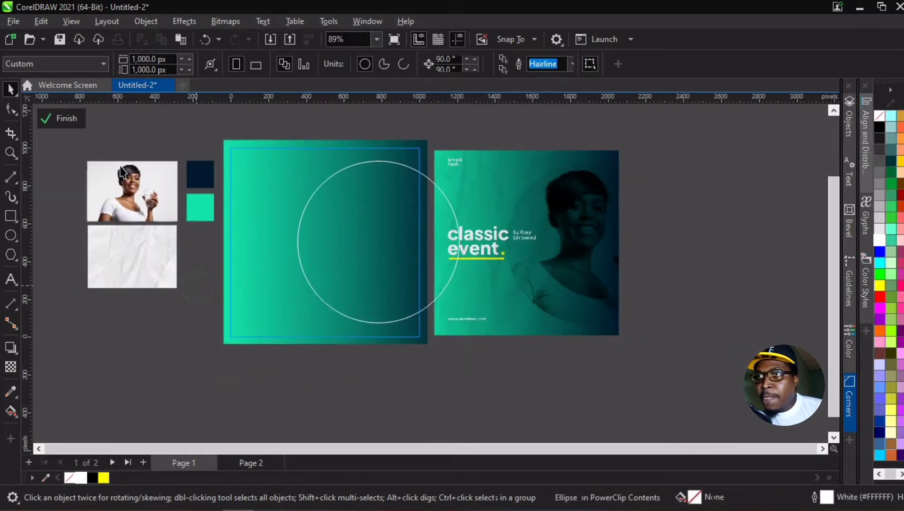
pyautogui.click(122, 173)
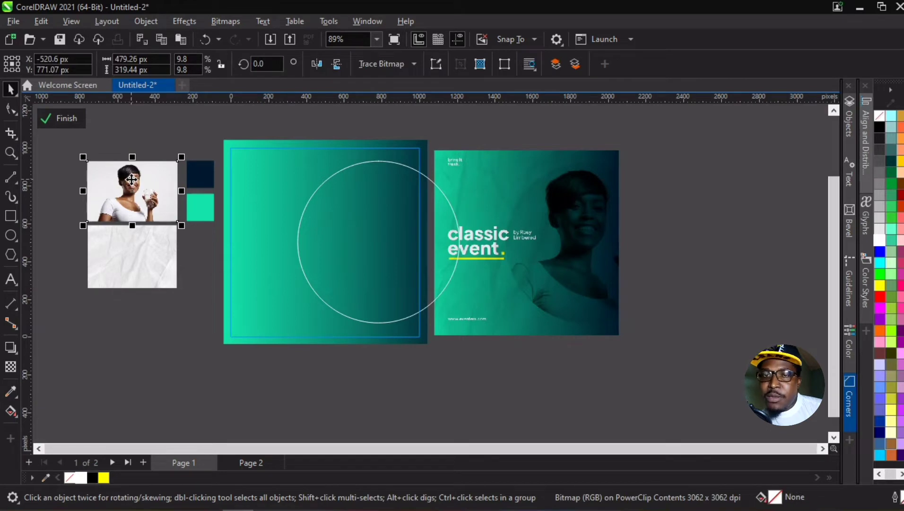
pyautogui.moveTo(132, 179); pyautogui.dragTo(387, 246)
pyautogui.click(409, 284)
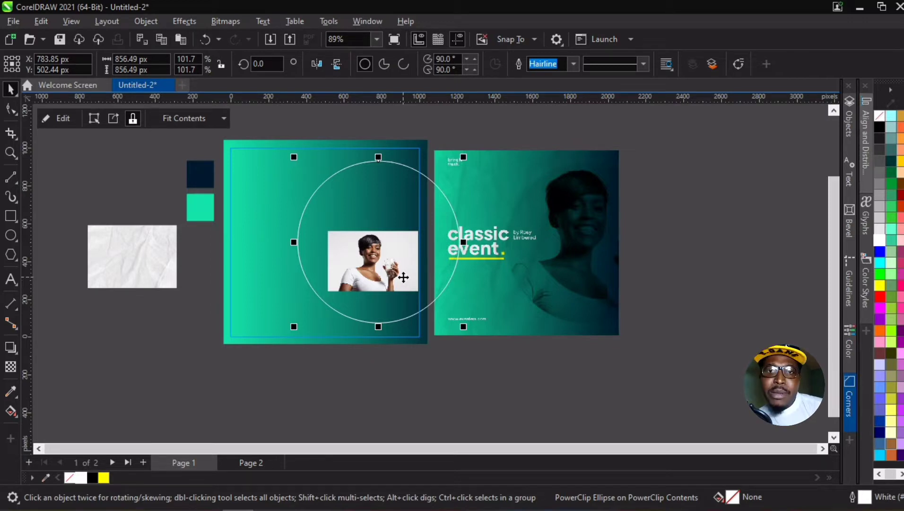
# - Edit the circle's contents, enlarging the photo to about 1337 × 891 px and positioning the woman to fill the circle
pyautogui.doubleClick(368, 251)
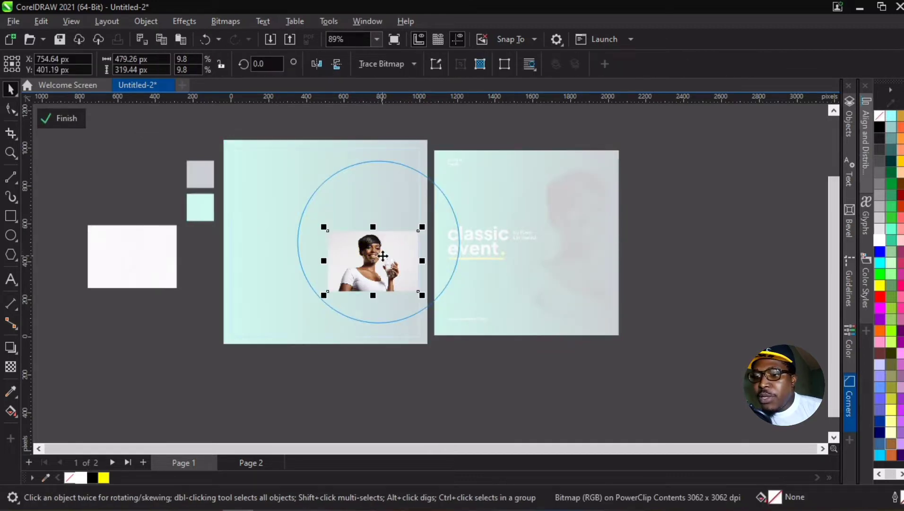
pyautogui.click(384, 254)
pyautogui.click(412, 241)
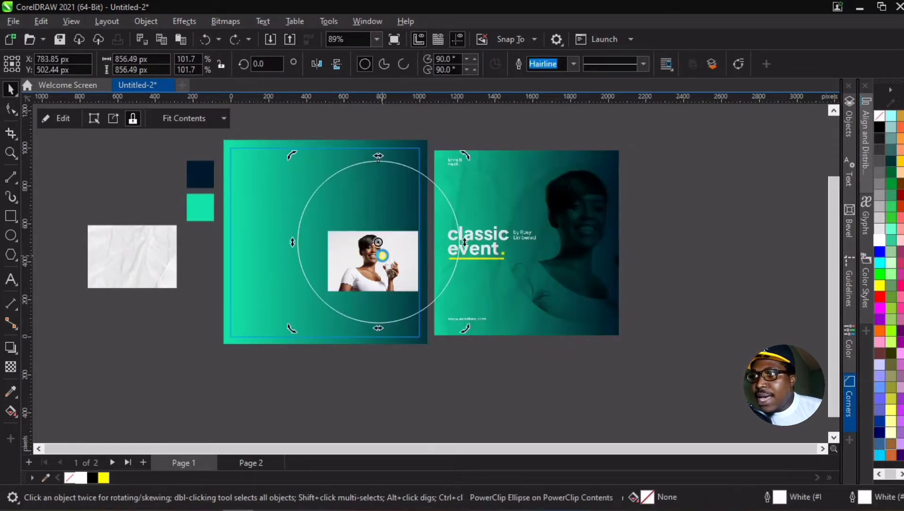
pyautogui.click(412, 242)
pyautogui.moveTo(421, 230); pyautogui.dragTo(503, 161)
pyautogui.moveTo(324, 295); pyautogui.dragTo(262, 336)
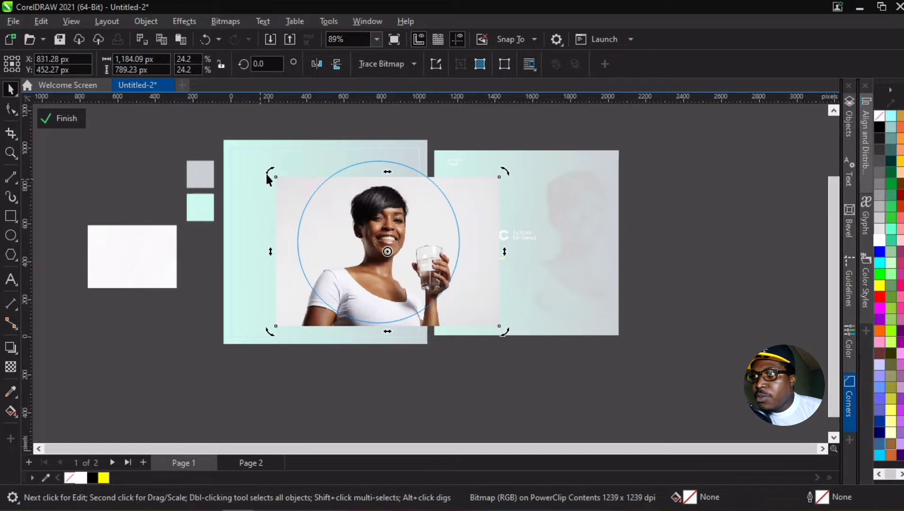
pyautogui.moveTo(275, 177); pyautogui.dragTo(223, 158)
pyautogui.moveTo(392, 219); pyautogui.dragTo(401, 221)
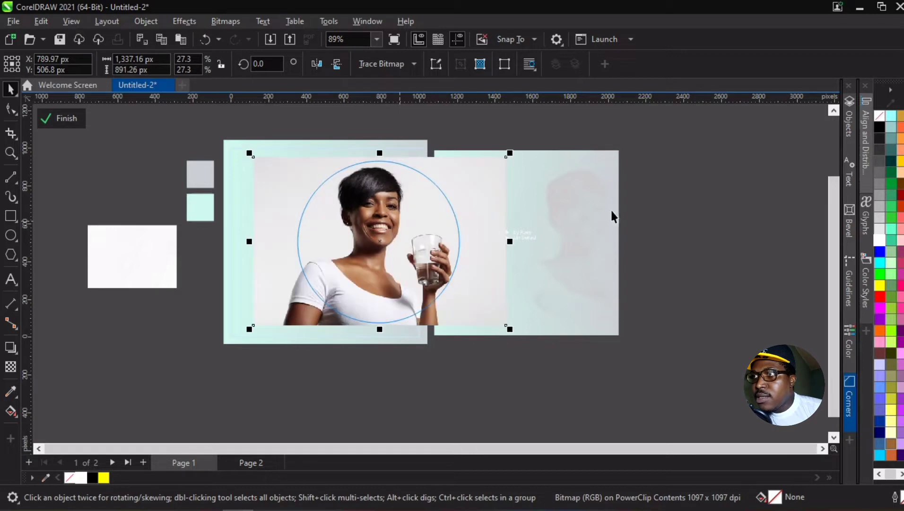
# - Finish editing the circle's contents and remove the circle's outline
pyautogui.click(190, 294)
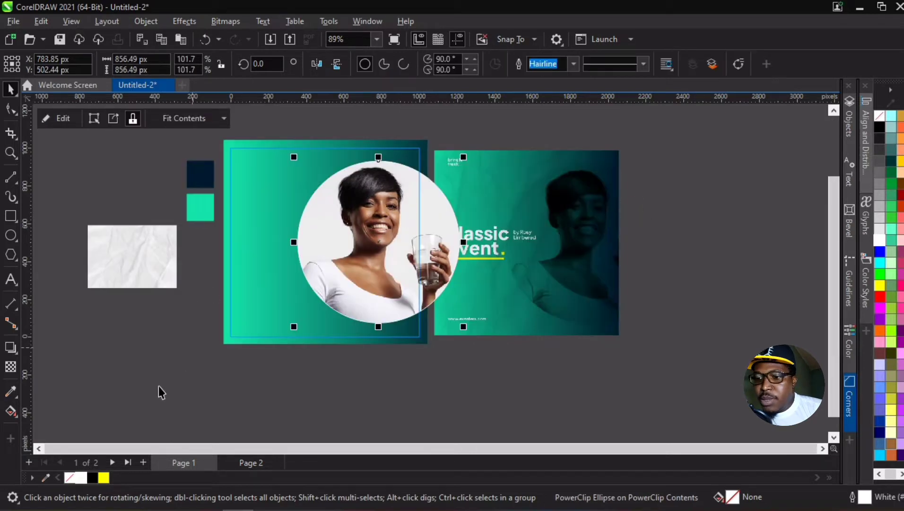
pyautogui.rightClick(70, 477)
pyautogui.click(278, 400)
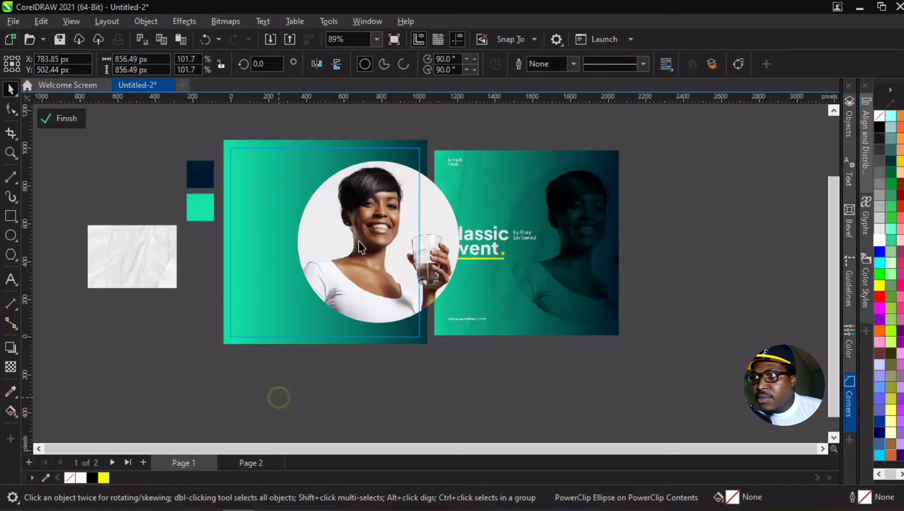
# - Check the composition clipped to the page frame, and reopen the frame's contents for editing
pyautogui.click(360, 227)
pyautogui.scroll(1, 361, 227)
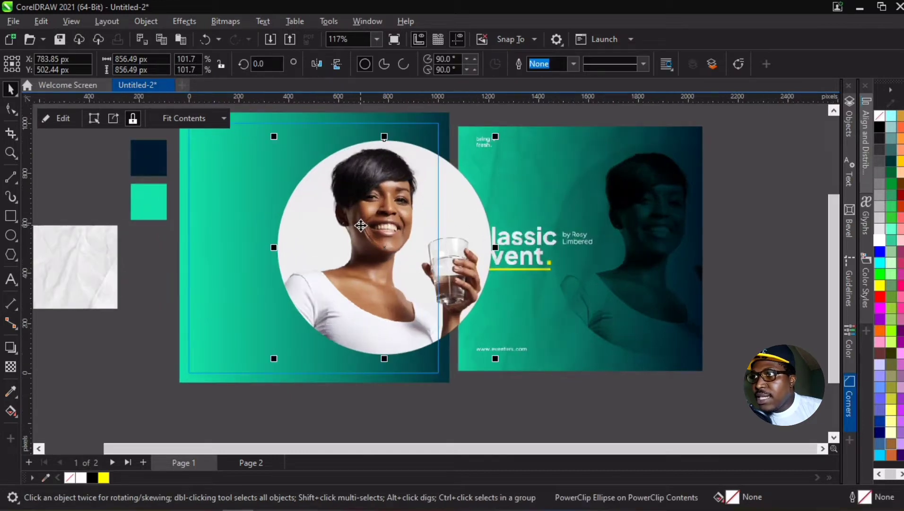
pyautogui.scroll(-2, 361, 226)
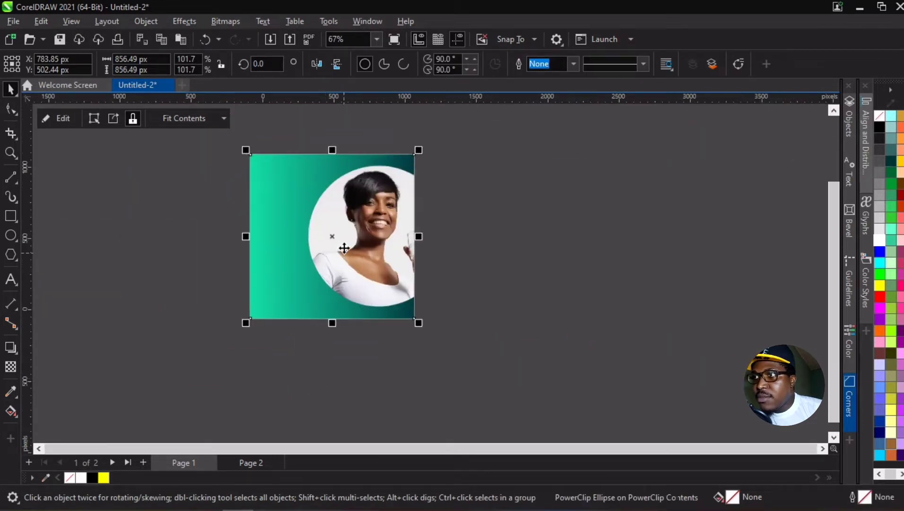
pyautogui.scroll(1, 344, 248)
pyautogui.doubleClick(364, 227)
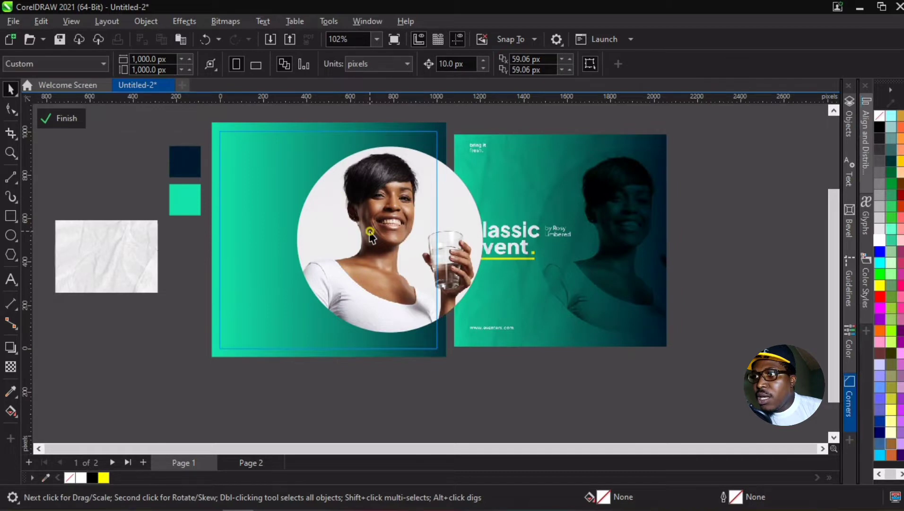
pyautogui.click(272, 232)
pyautogui.click(328, 407)
# - Move the reference flyer further right, to about X 1829 px, clear of the portrait circle
pyautogui.click(569, 204)
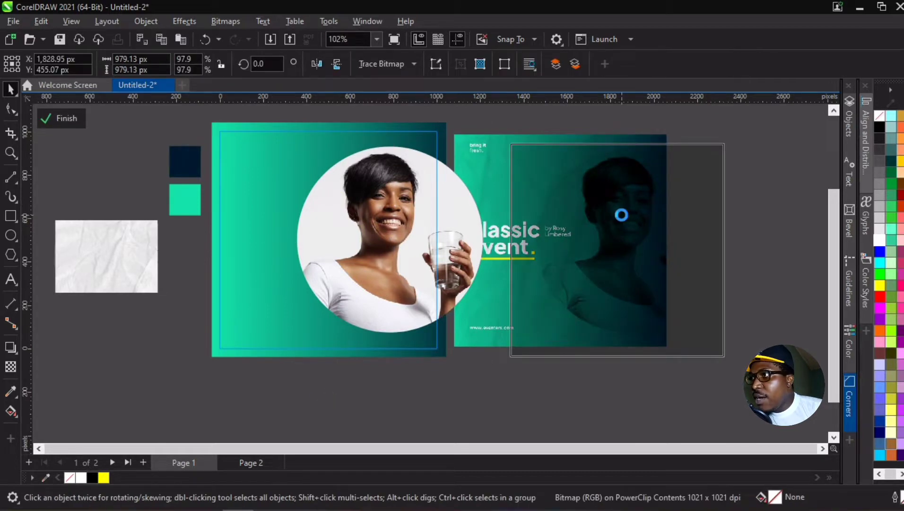
pyautogui.scroll(2, 743, 231)
pyautogui.scroll(-1, 549, 268)
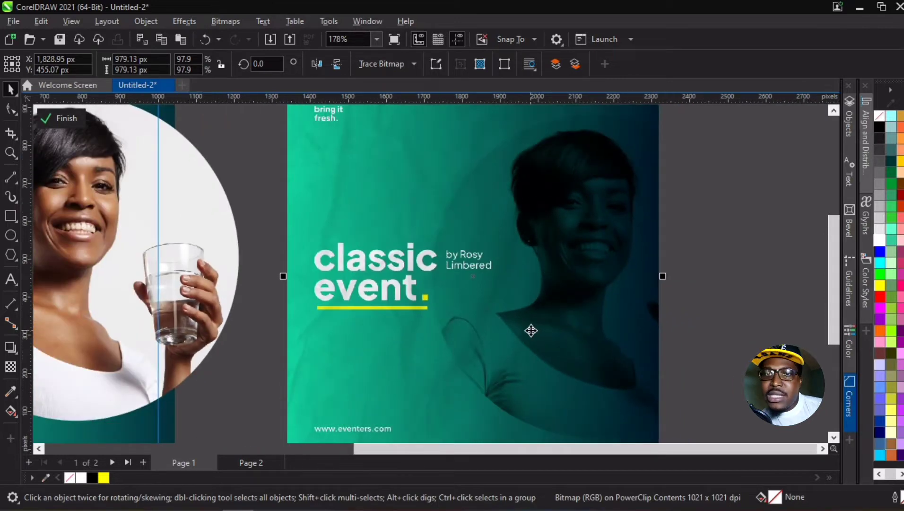
pyautogui.scroll(-3, 531, 322)
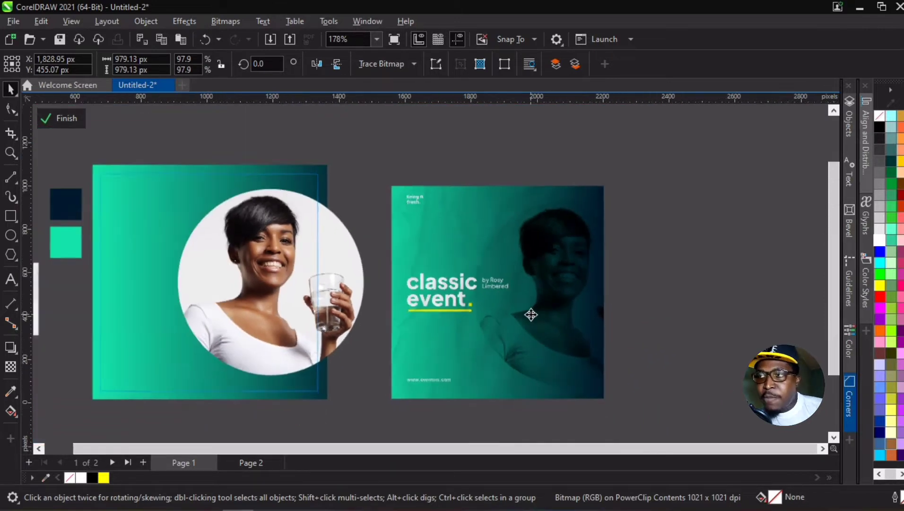
# - Place a duplicate of the portrait circle to the right of the reference flyer, level with the original
pyautogui.click(264, 285)
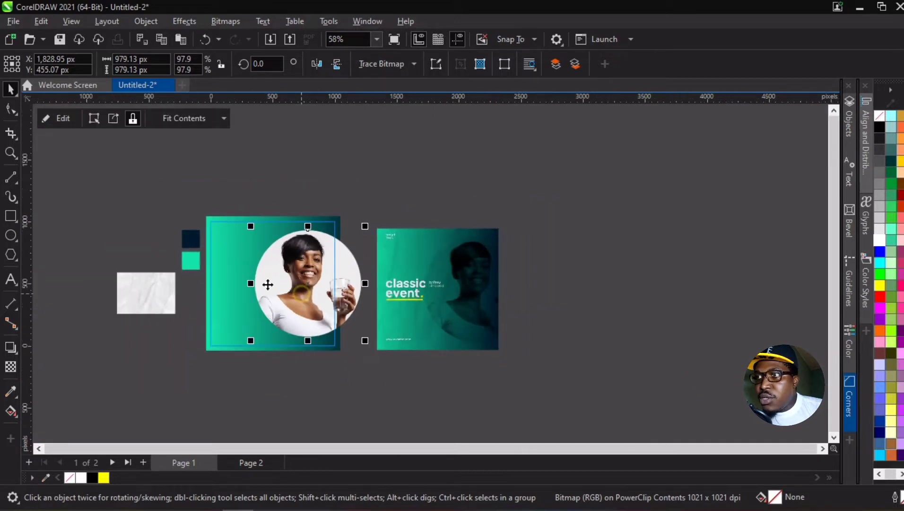
pyautogui.scroll(1, 183, 281)
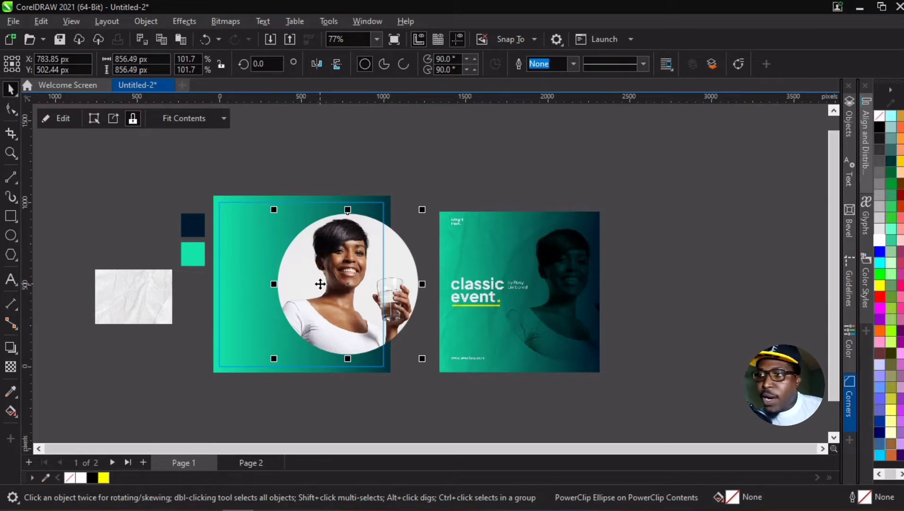
pyautogui.moveTo(287, 279); pyautogui.dragTo(629, 260)
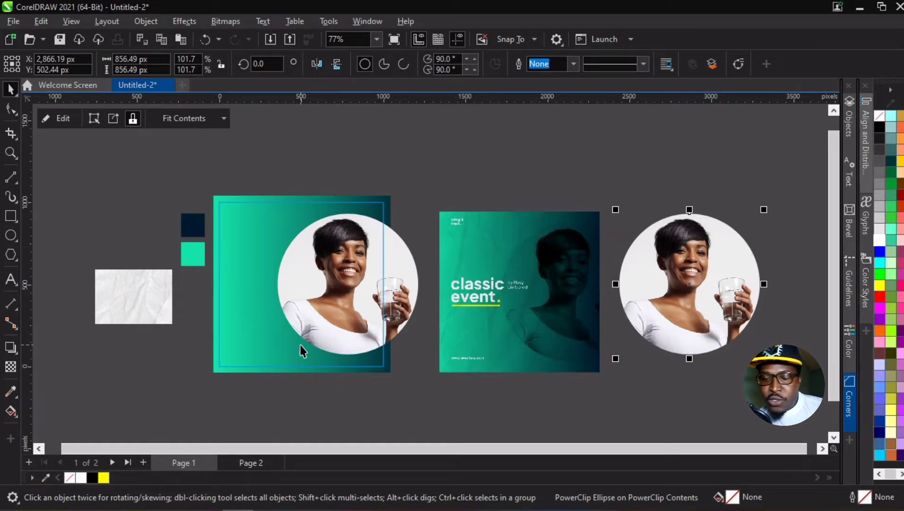
# - Desaturate the photo inside the original portrait circle on the page and finish editing its contents
pyautogui.doubleClick(339, 283)
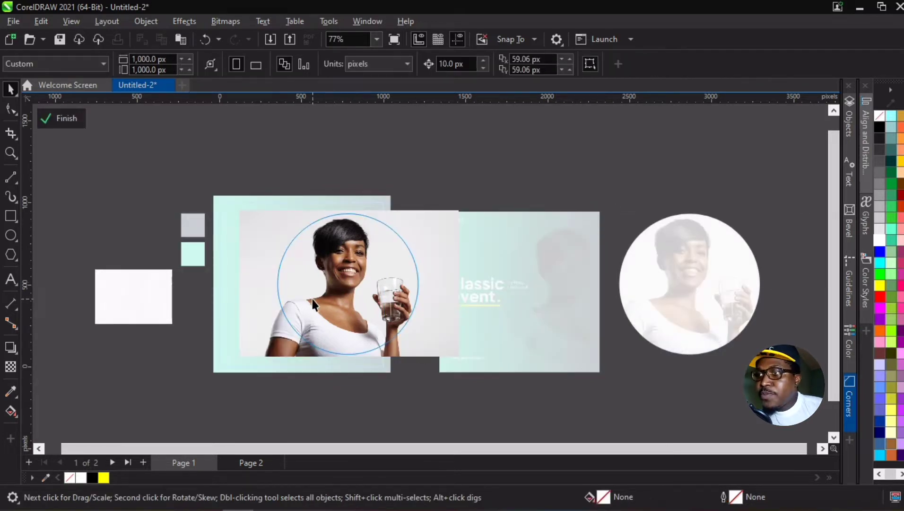
pyautogui.scroll(3, 326, 291)
pyautogui.click(323, 283)
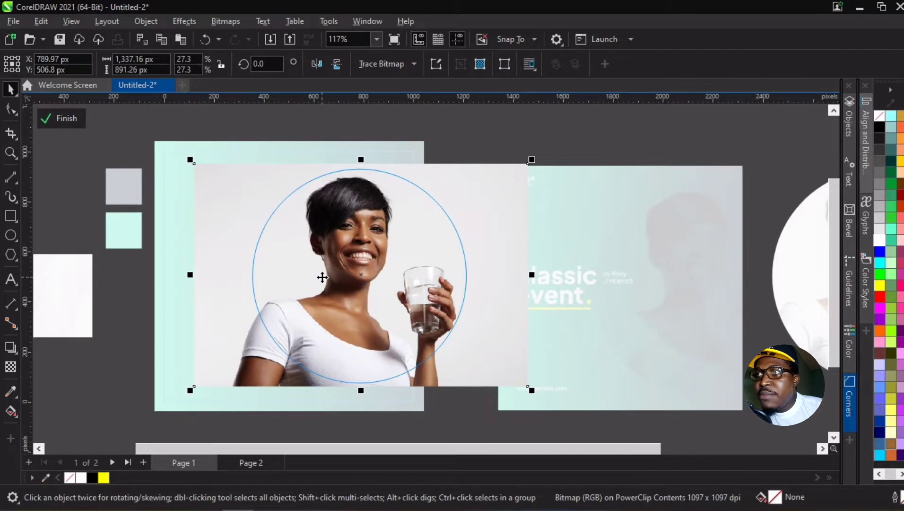
pyautogui.click(181, 20)
pyautogui.moveTo(194, 72)
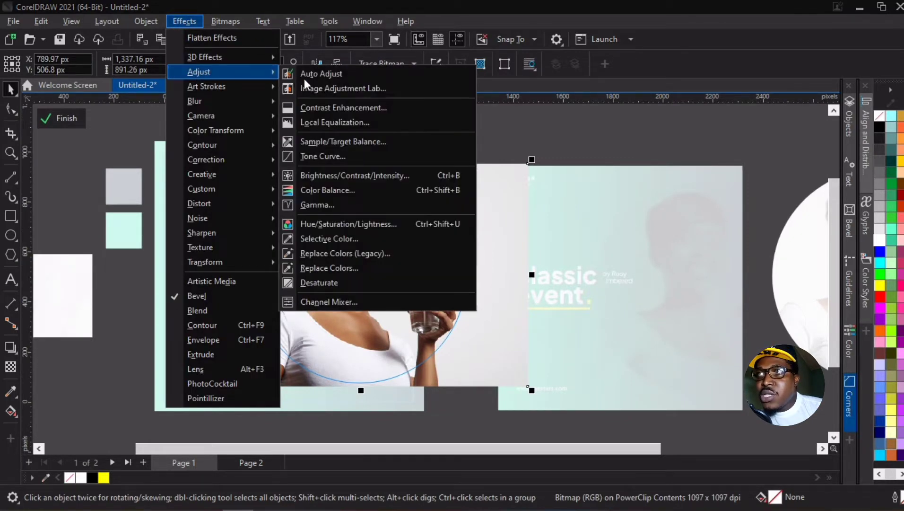
pyautogui.click(337, 282)
pyautogui.click(124, 314)
pyautogui.scroll(-2, 356, 260)
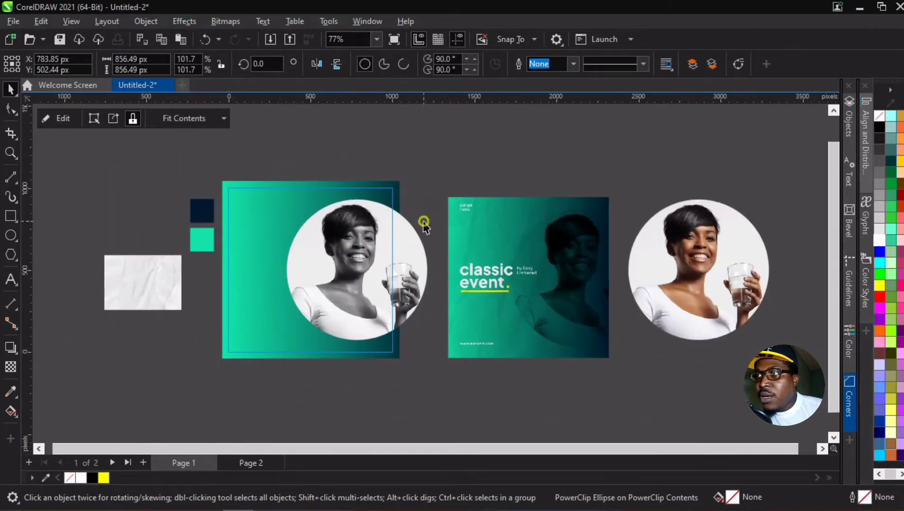
pyautogui.doubleClick(392, 215)
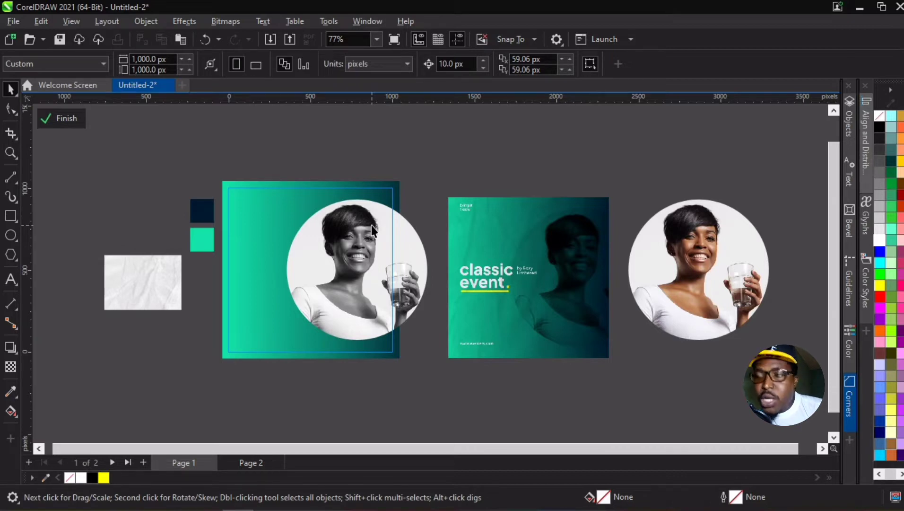
# - Examine the desaturated portrait circle on the gradient background against the darkened portrait in the reference flyer
pyautogui.scroll(3, 531, 283)
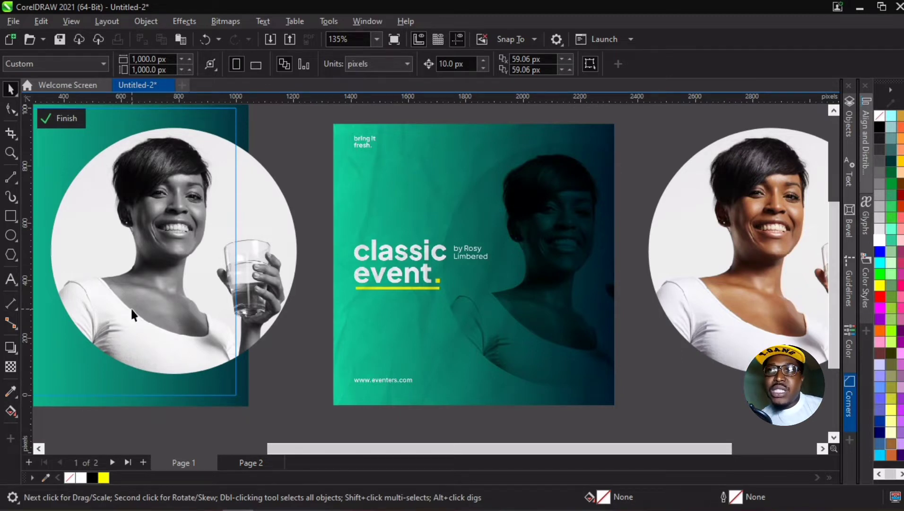
pyautogui.scroll(-2, 315, 316)
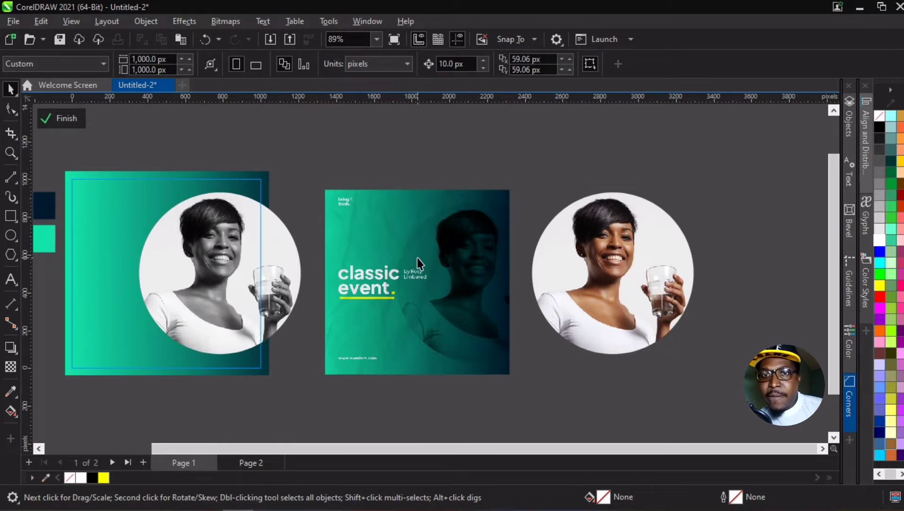
pyautogui.scroll(-1, 416, 257)
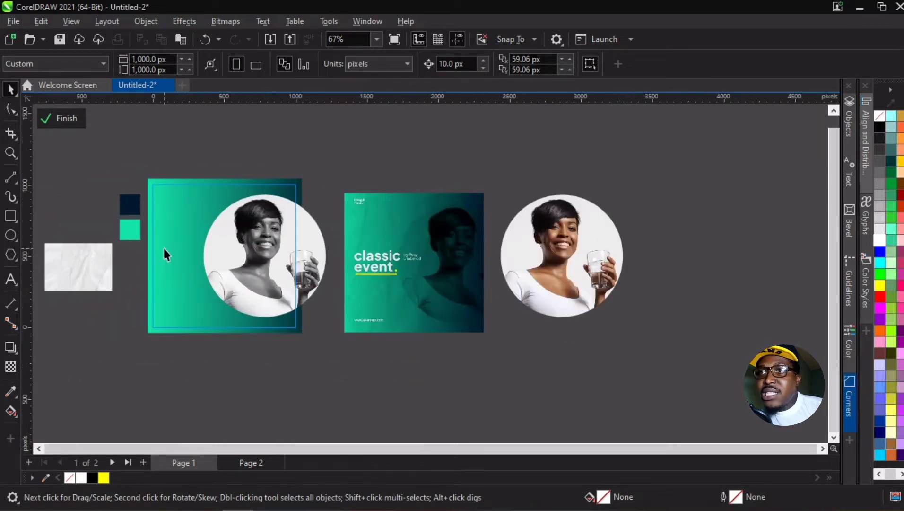
pyautogui.scroll(1, 167, 251)
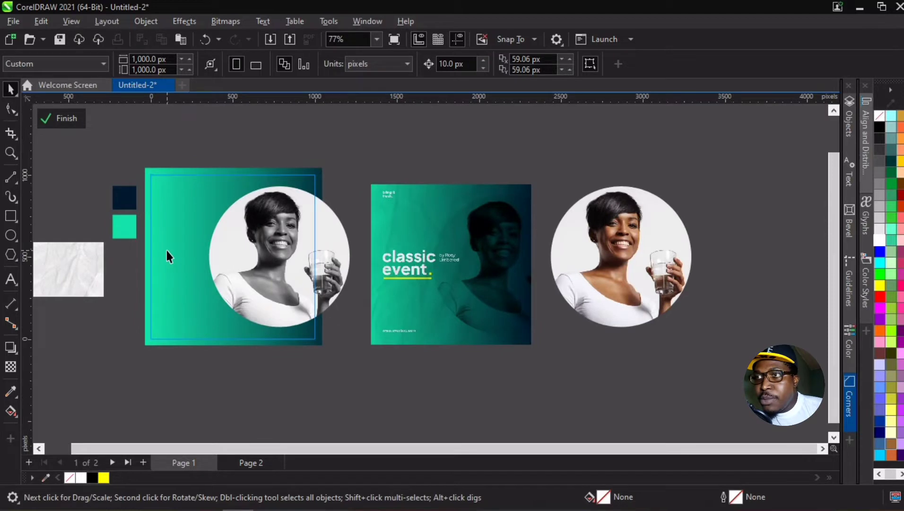
pyautogui.scroll(1, 118, 208)
pyautogui.scroll(1, 116, 208)
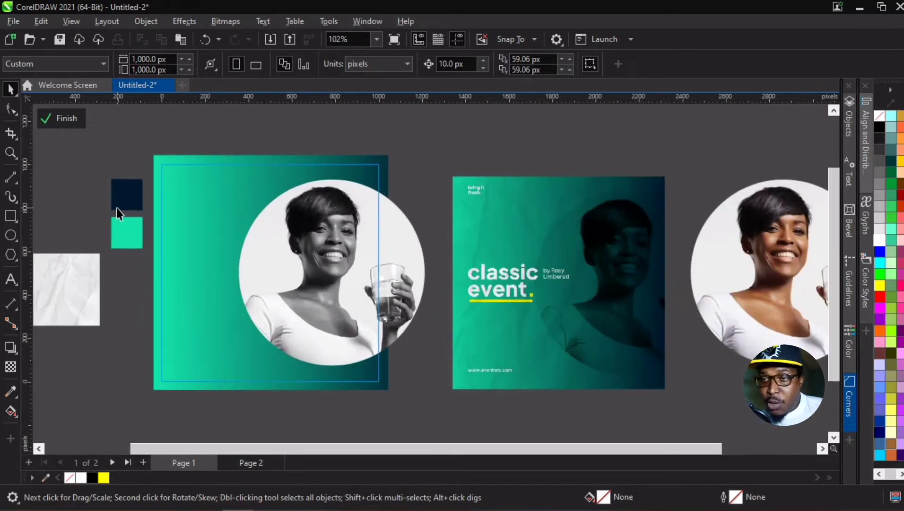
pyautogui.scroll(-1, 497, 221)
pyautogui.scroll(1, 220, 227)
pyautogui.scroll(1, 236, 222)
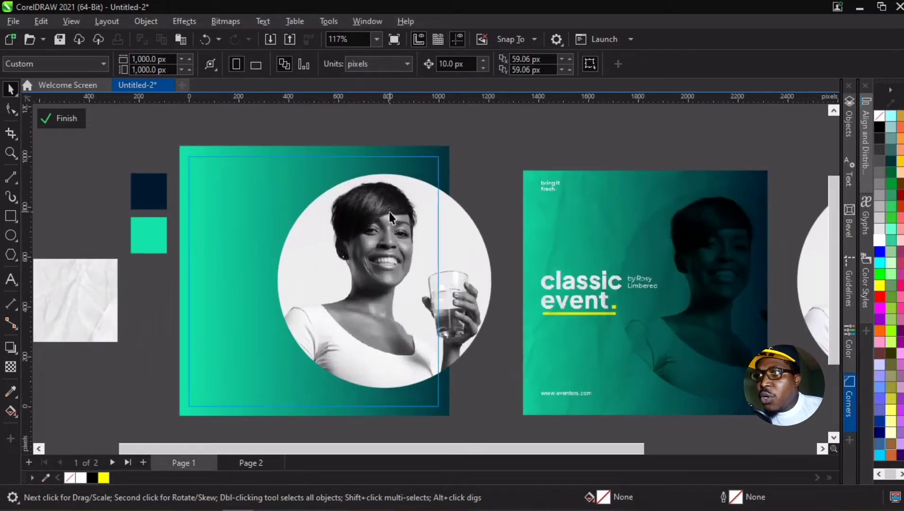
pyautogui.scroll(-1, 332, 247)
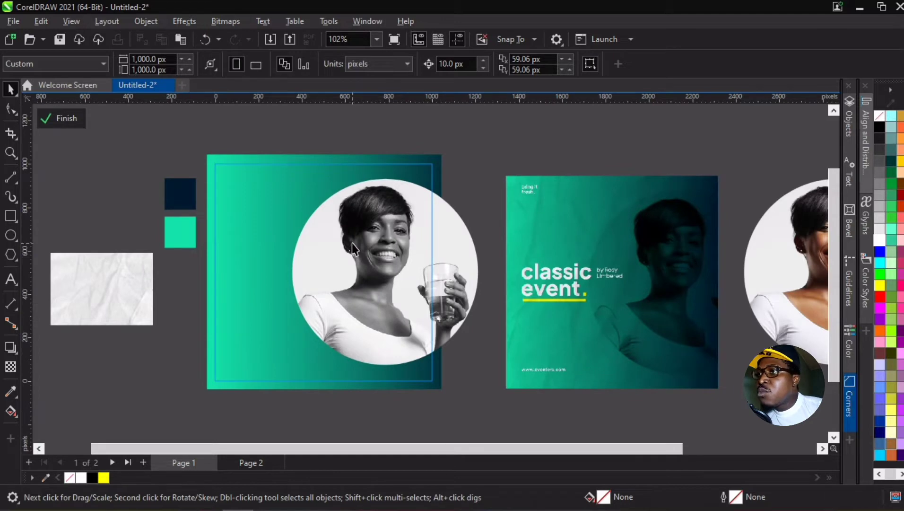
# - Try to blend the clipped portrait circle into the gradient background with the Multiply merge mode
pyautogui.click(390, 256)
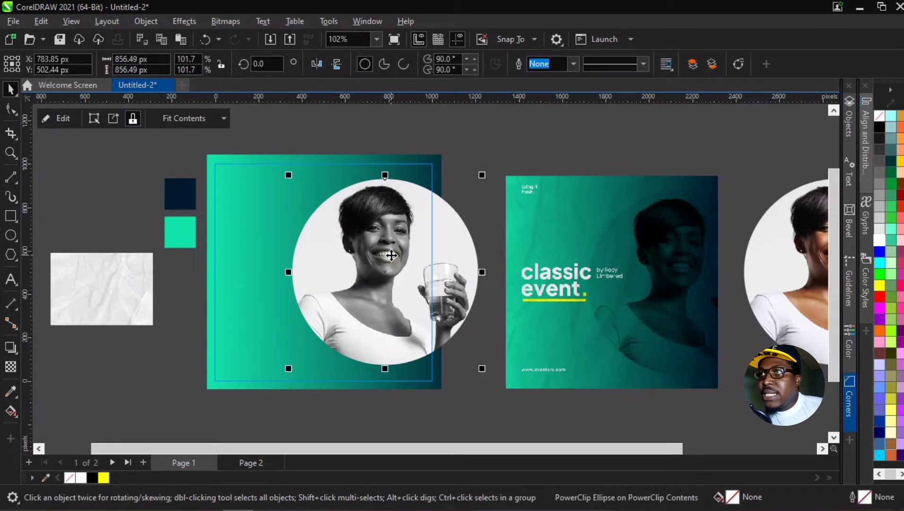
pyautogui.click(10, 367)
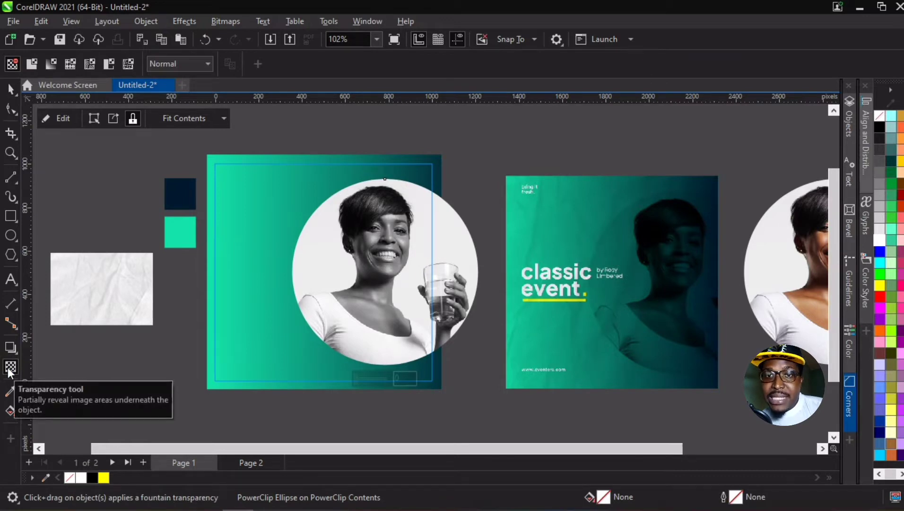
pyautogui.click(180, 64)
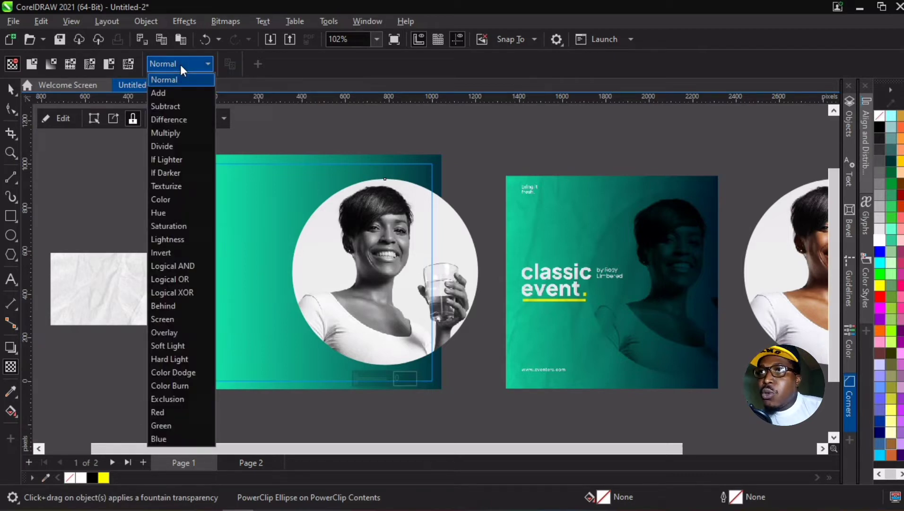
pyautogui.click(167, 131)
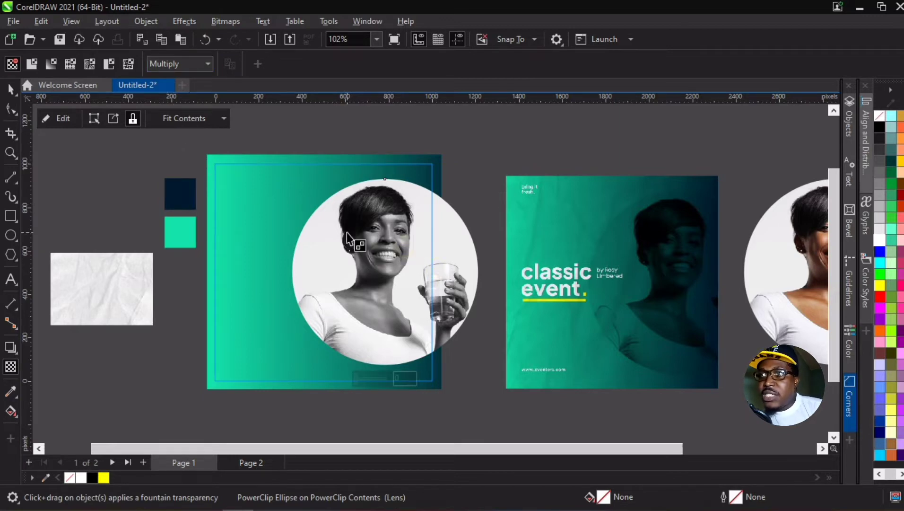
pyautogui.click(202, 63)
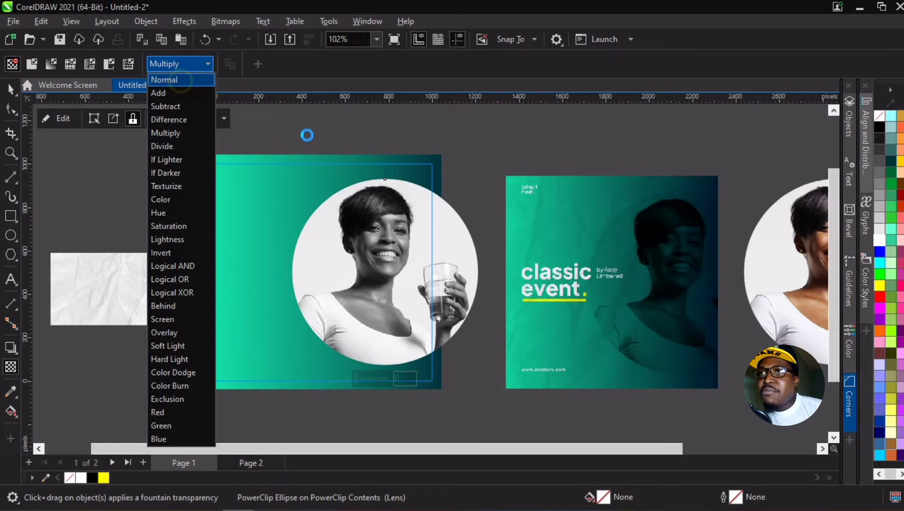
pyautogui.hotkey('ctrl', 'z')
pyautogui.hotkey('ctrl', 'z')
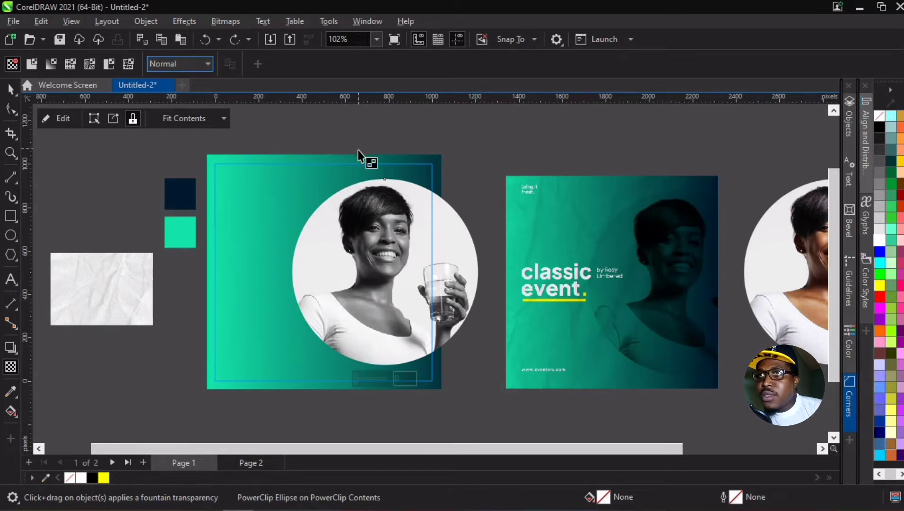
# - Convert the portrait circle to a 1000 dpi RGB Color (24-bit) bitmap with anti-aliasing and a transparent background
pyautogui.click(11, 88)
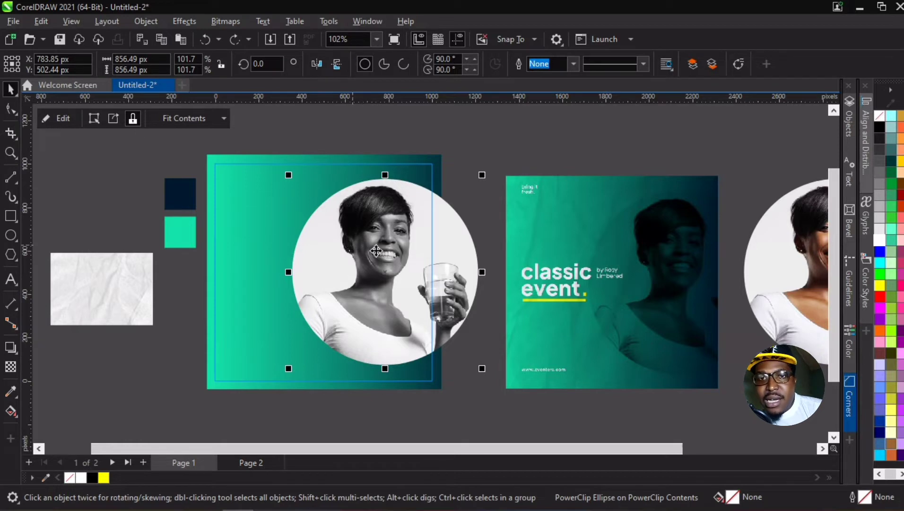
pyautogui.scroll(1, 375, 243)
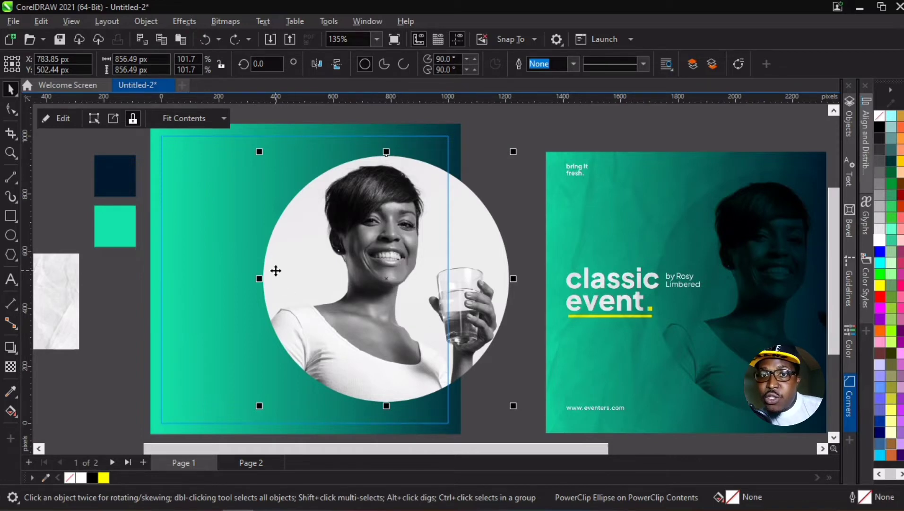
pyautogui.click(215, 20)
pyautogui.click(247, 36)
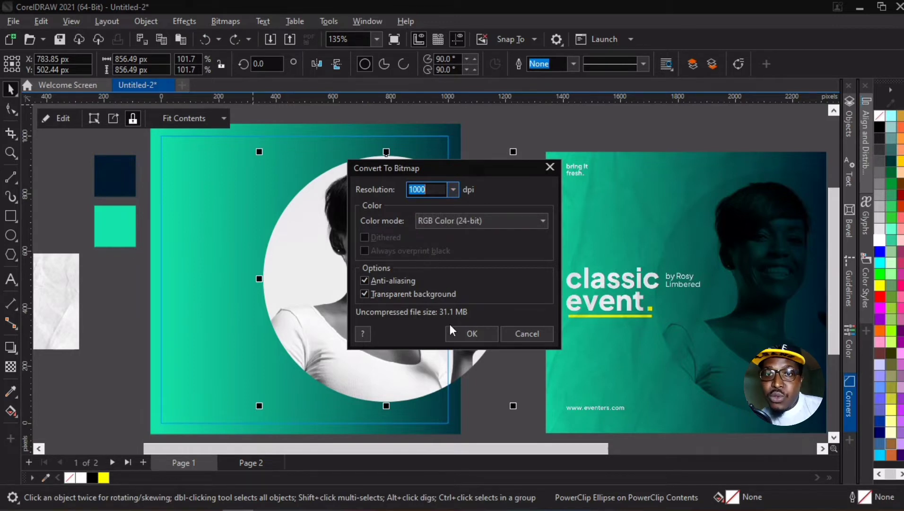
pyautogui.click(470, 335)
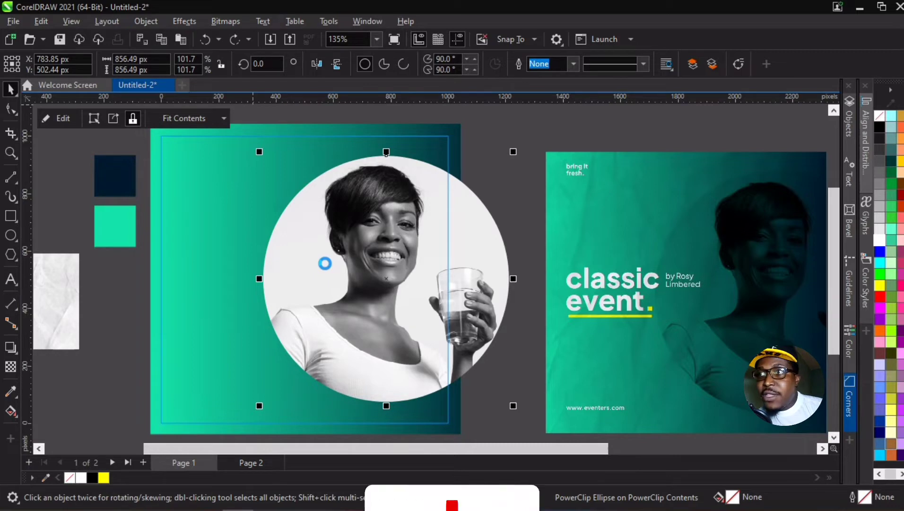
pyautogui.click(375, 253)
pyautogui.moveTo(375, 253); pyautogui.dragTo(348, 255)
pyautogui.hotkey('ctrl', 'z')
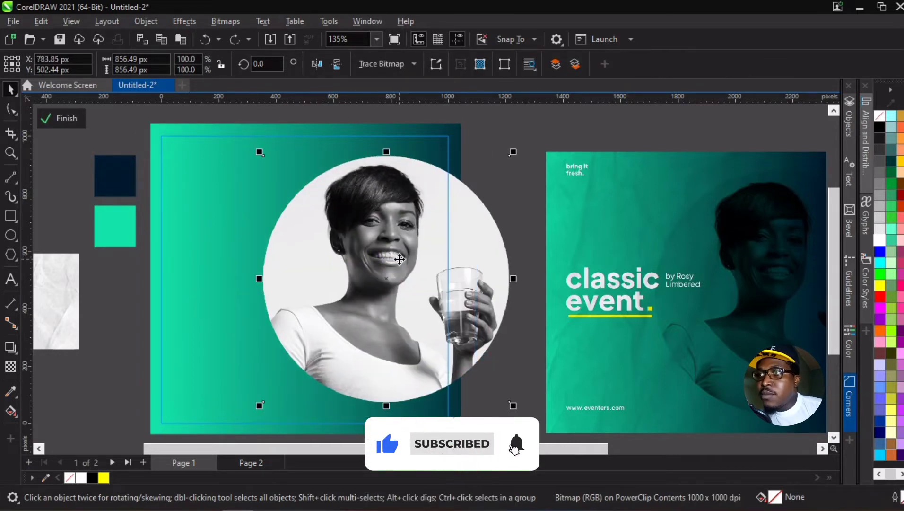
# - Blend the rasterized portrait circle into the gradient background with the Multiply transparency merge mode
pyautogui.scroll(-2, 367, 268)
pyautogui.scroll(1, 363, 249)
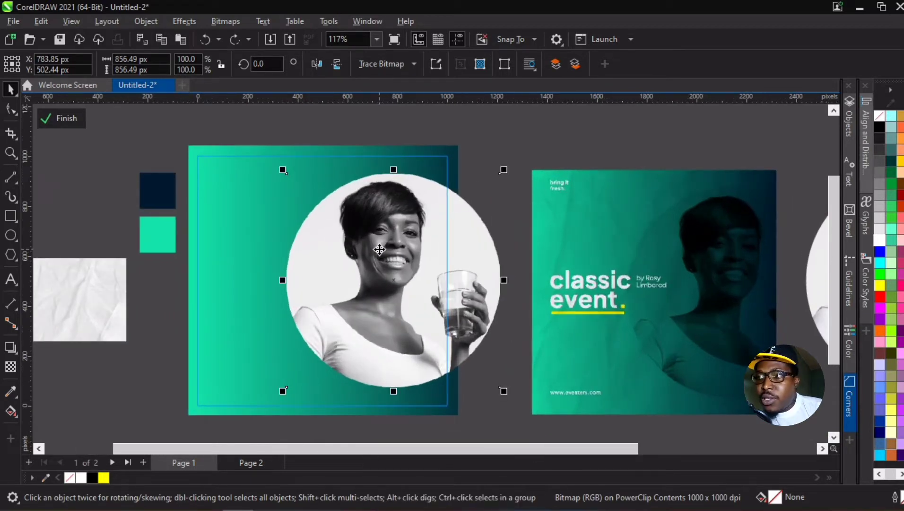
pyautogui.scroll(-1, 380, 249)
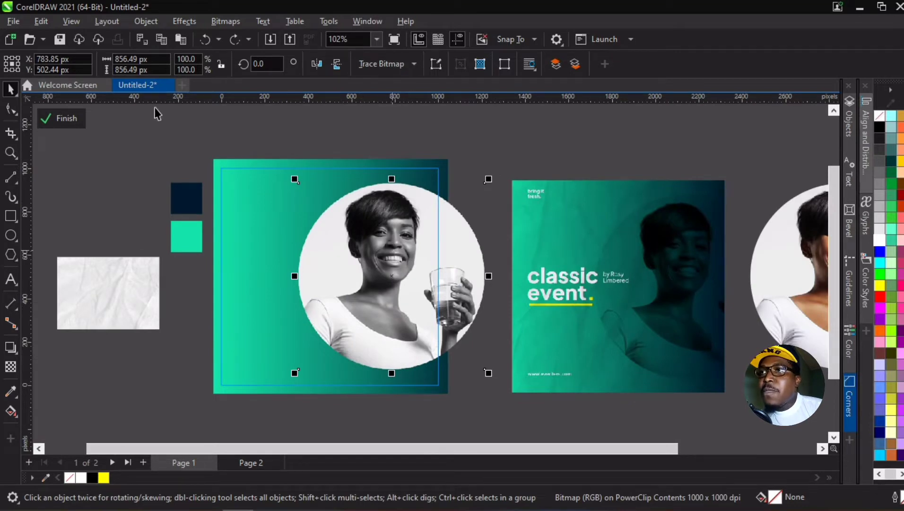
pyautogui.click(10, 366)
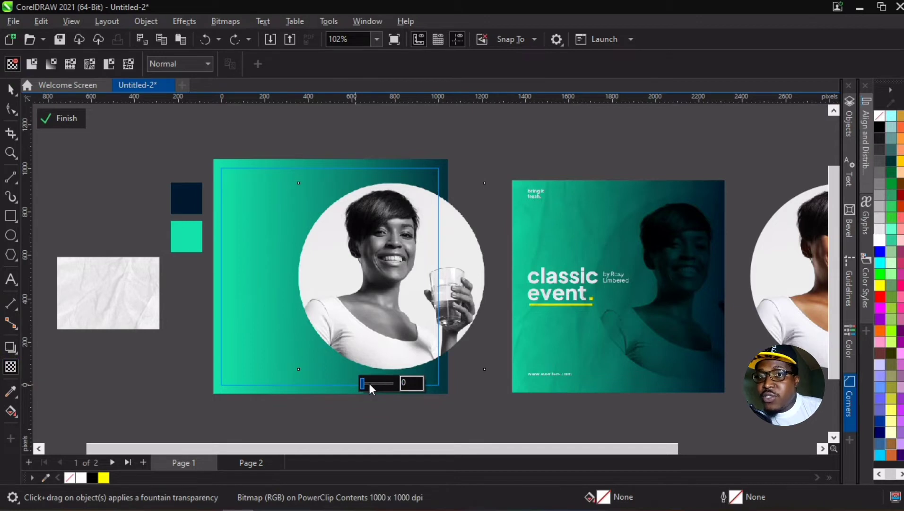
pyautogui.click(180, 23)
pyautogui.click(179, 23)
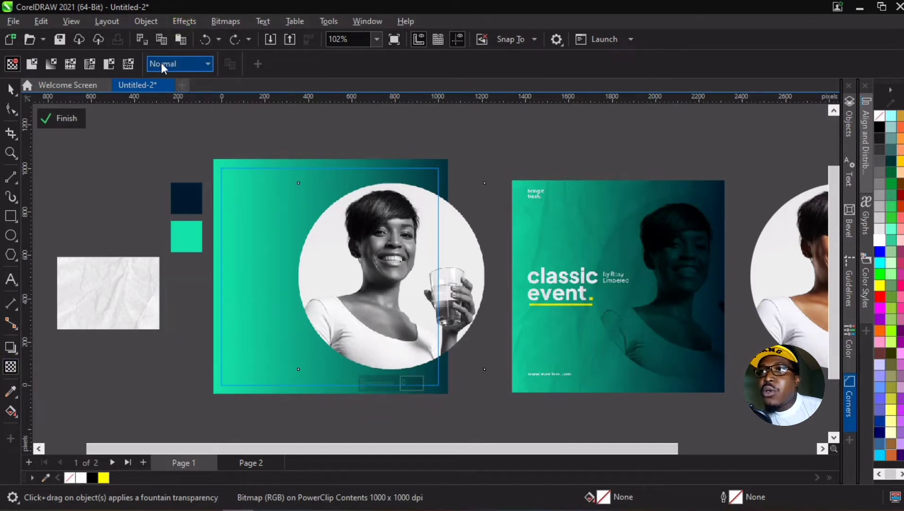
pyautogui.click(161, 61)
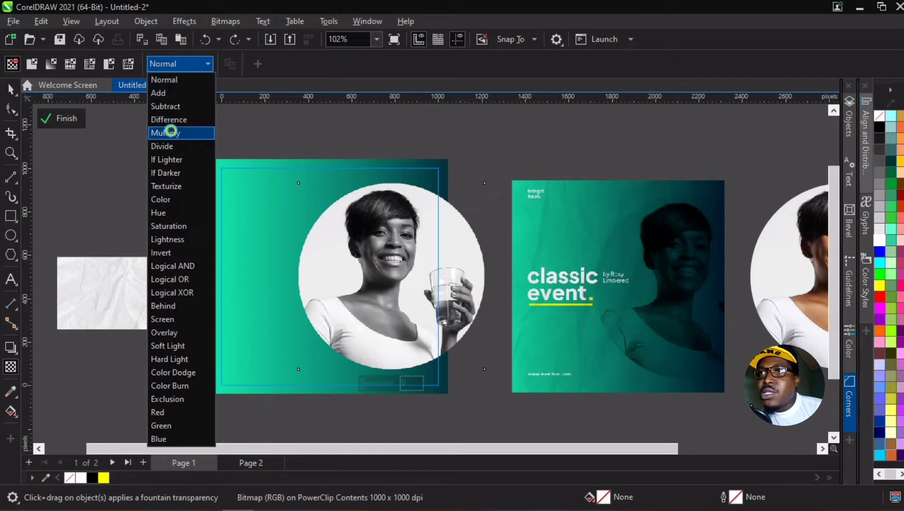
pyautogui.click(171, 131)
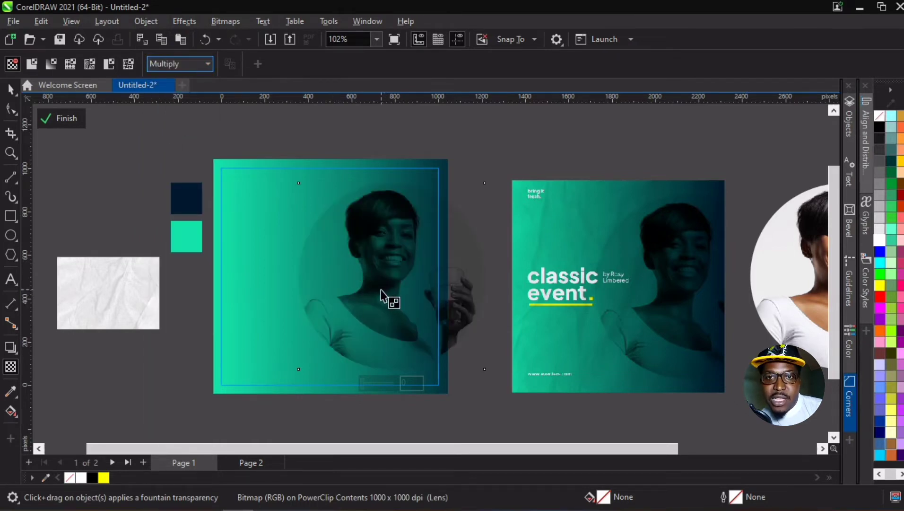
pyautogui.scroll(1, 384, 293)
pyautogui.scroll(-2, 384, 293)
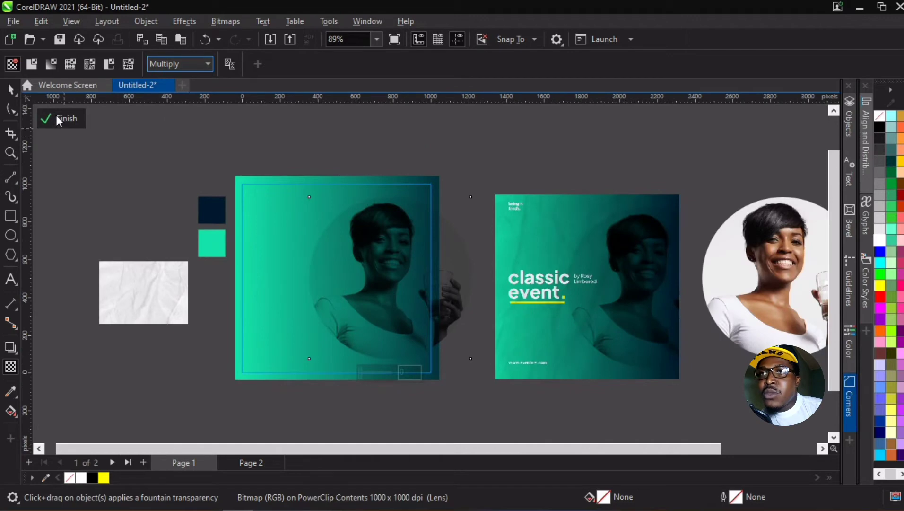
pyautogui.click(11, 89)
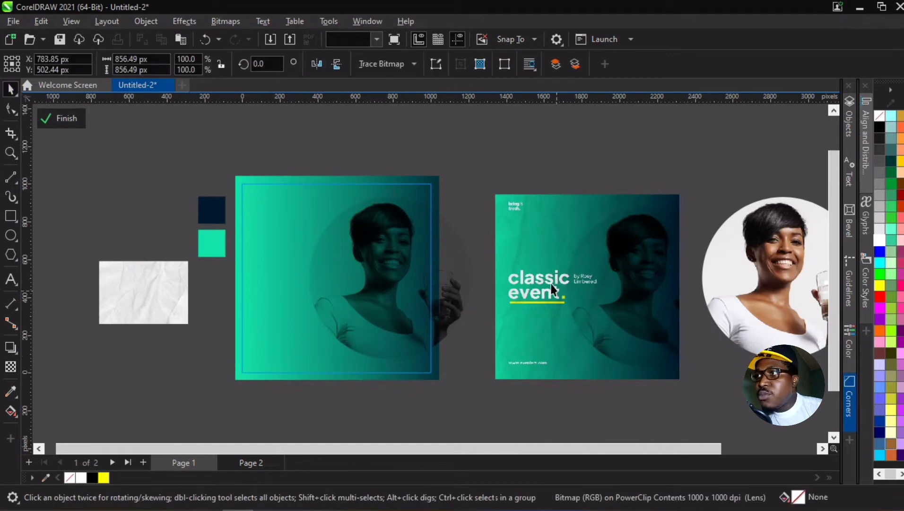
# - Add the white bold Plus Jakarta Sans text "classic event." on two lines at the page's left margin
pyautogui.scroll(1, 362, 260)
pyautogui.scroll(1, 529, 298)
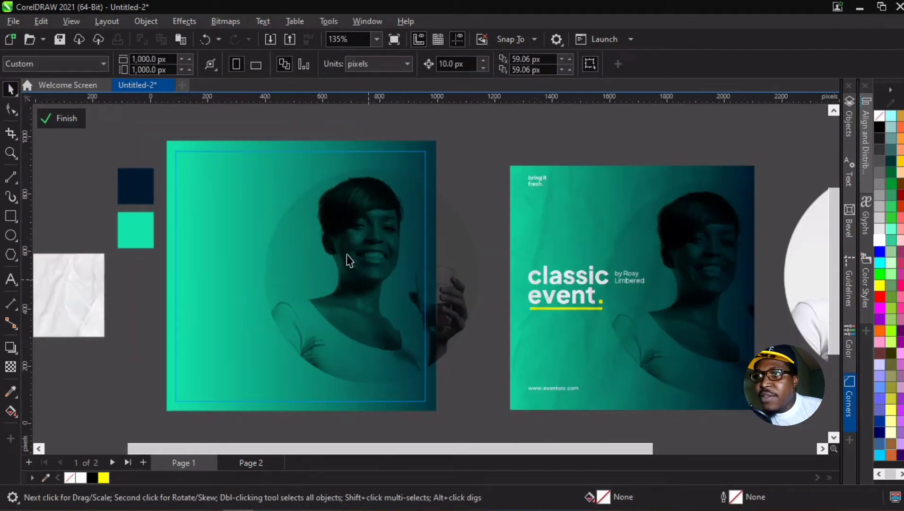
pyautogui.scroll(-3, 341, 262)
pyautogui.click(10, 279)
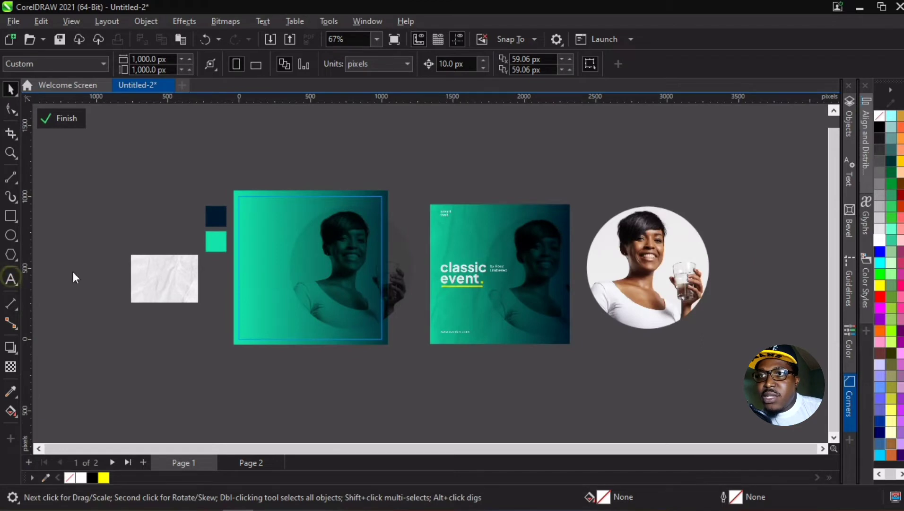
pyautogui.scroll(3, 258, 268)
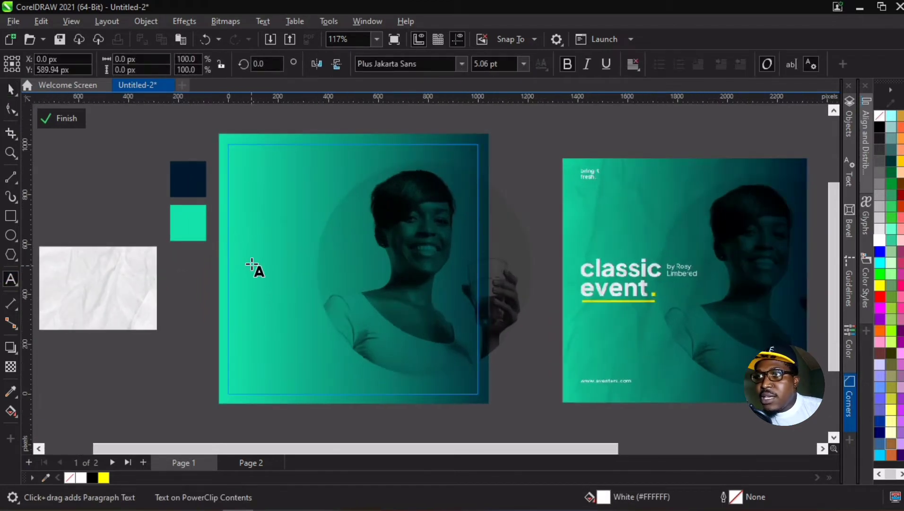
pyautogui.write('clas')
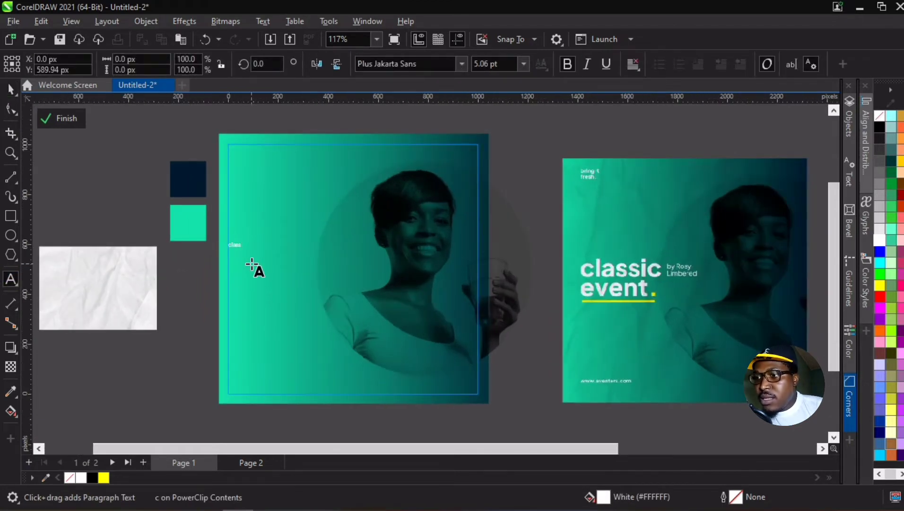
pyautogui.write('sic')
pyautogui.press('Return')
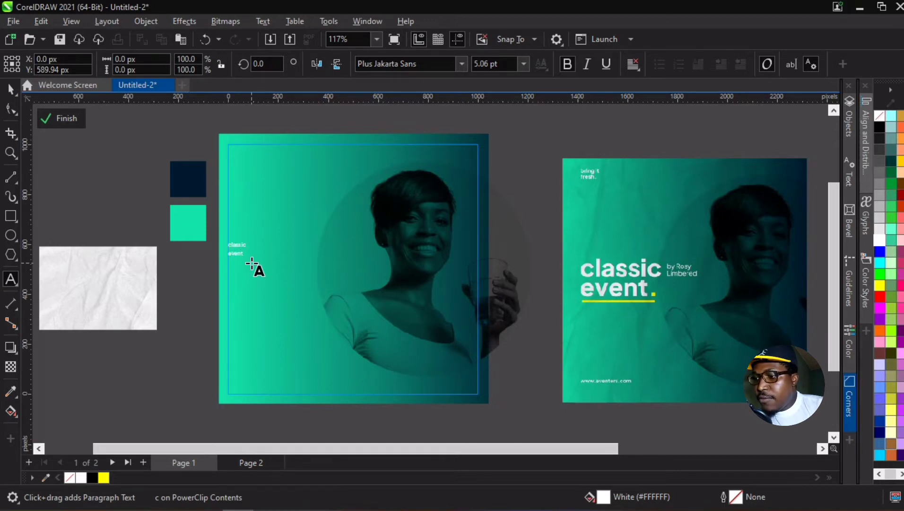
pyautogui.press('Escape')
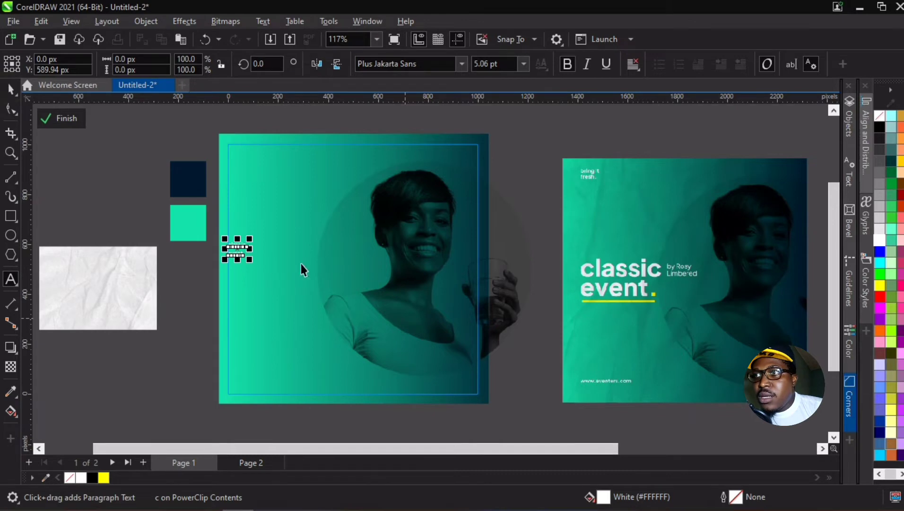
# - Enlarge the "classic event." title to about 444 px wide and move it to about X 297, Y 527 px
pyautogui.scroll(1, 284, 260)
pyautogui.moveTo(249, 269); pyautogui.dragTo(389, 362)
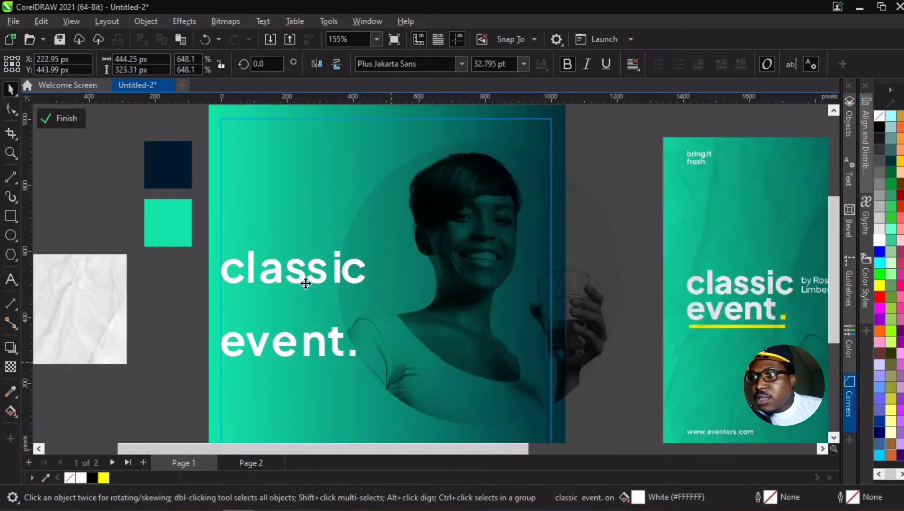
pyautogui.moveTo(308, 271); pyautogui.dragTo(333, 244)
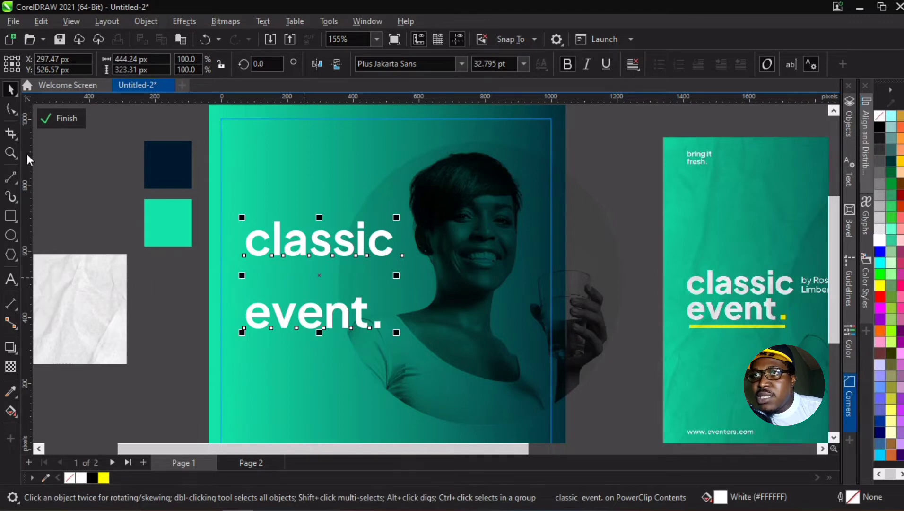
# - Tighten the line spacing of the title so "event." sits directly beneath "classic"
pyautogui.click(11, 109)
pyautogui.moveTo(243, 335); pyautogui.dragTo(233, 275)
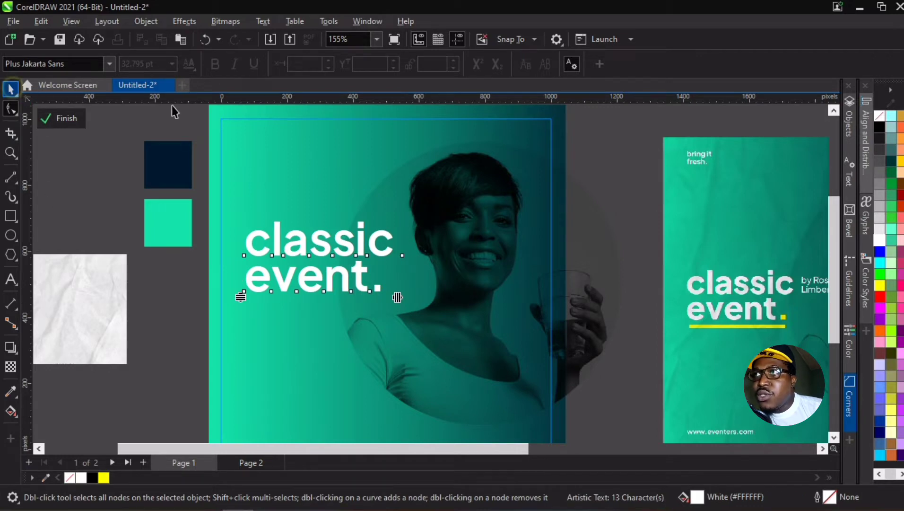
# - Set the "classic event." title's font to Plus Jakarta Sans ExtraBold and move the crumpled-paper texture closer to the page
pyautogui.press('space')
pyautogui.click(455, 64)
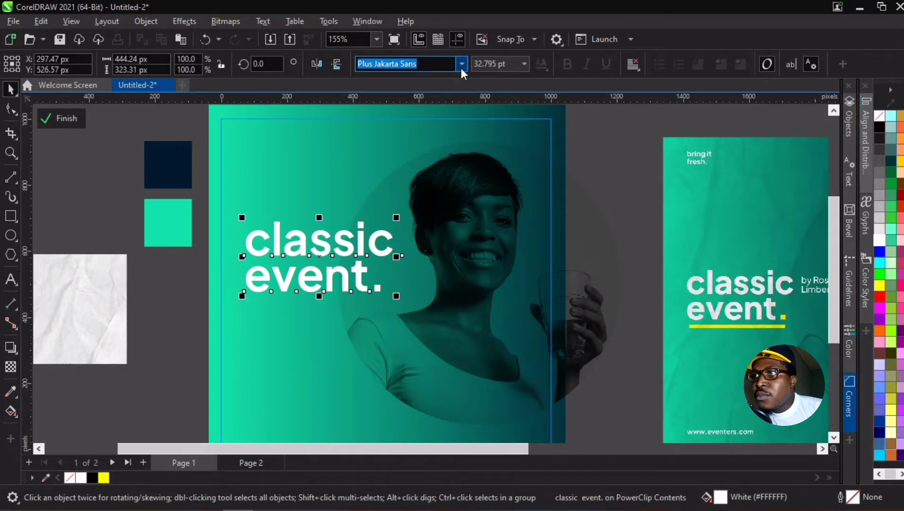
pyautogui.click(461, 68)
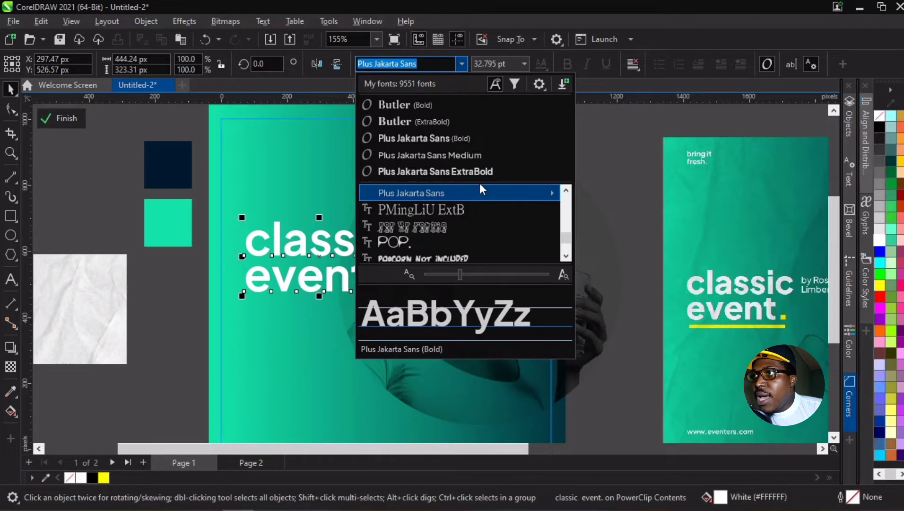
pyautogui.click(438, 171)
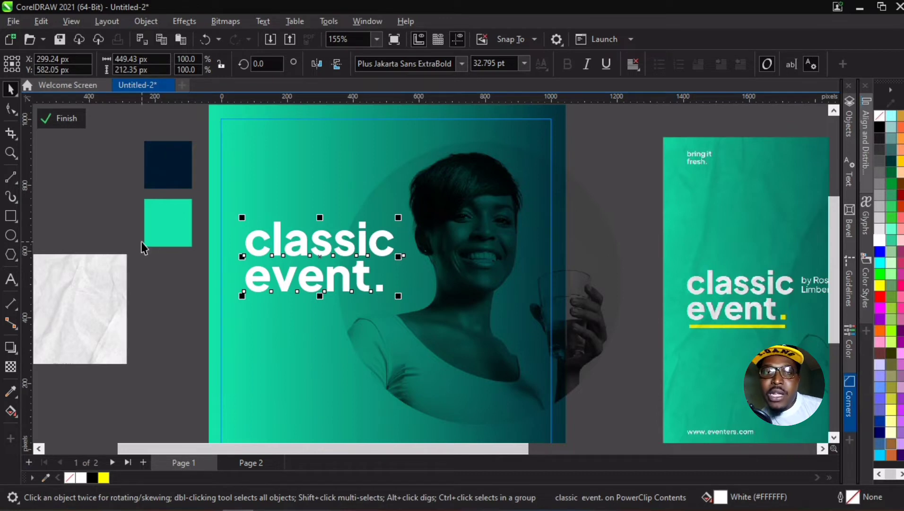
pyautogui.click(108, 328)
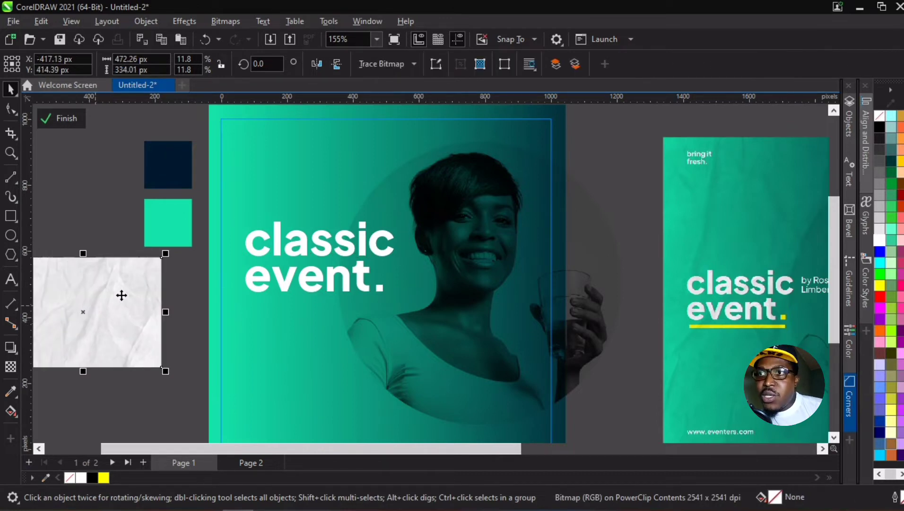
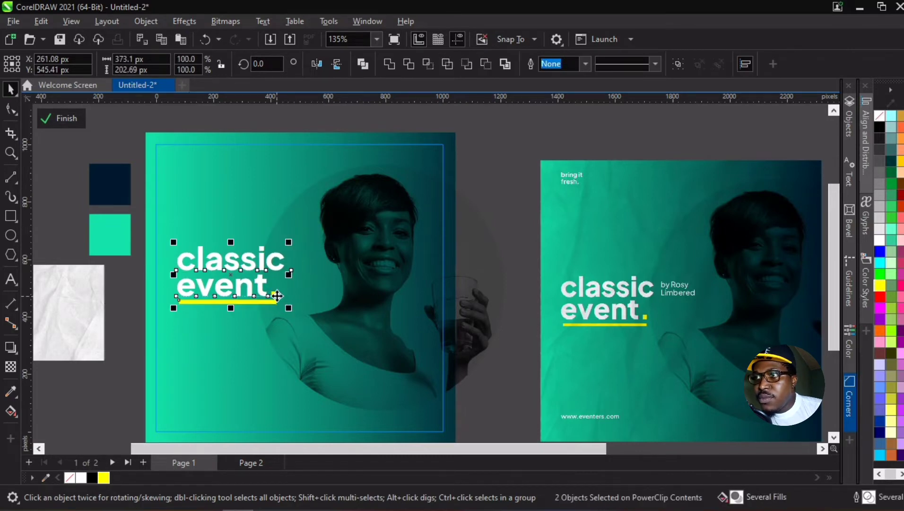
# - Place a copy of the "classic event." title over the portrait at about X 678, Y 454 px
pyautogui.scroll(1, 277, 295)
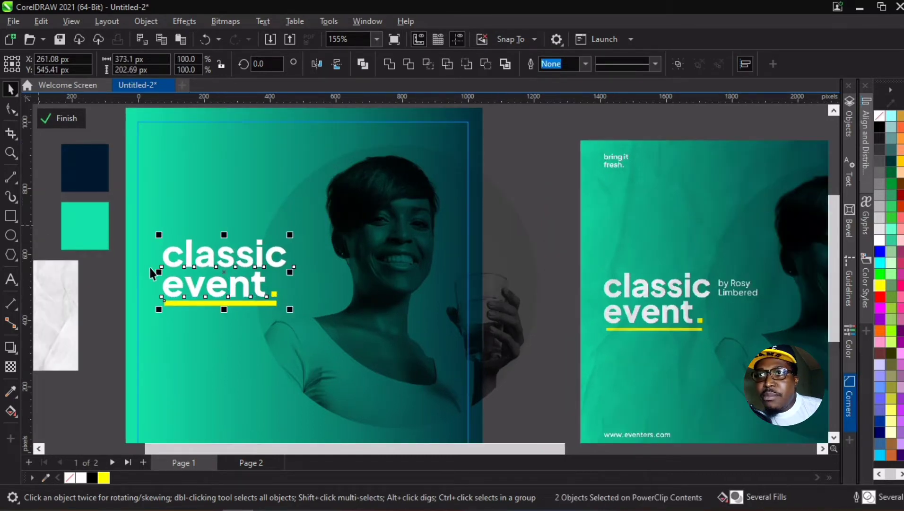
pyautogui.click(185, 257)
pyautogui.click(189, 259)
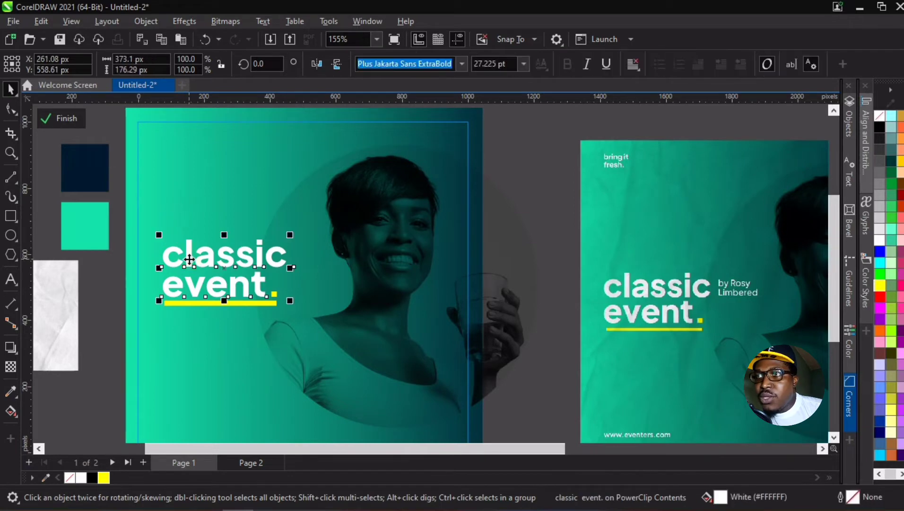
pyautogui.moveTo(188, 258); pyautogui.dragTo(326, 293)
# - Replace the copied title's text with a two-line byline reading "by" followed by the host's full name
pyautogui.doubleClick(327, 293)
pyautogui.hotkey('ctrl', 'a')
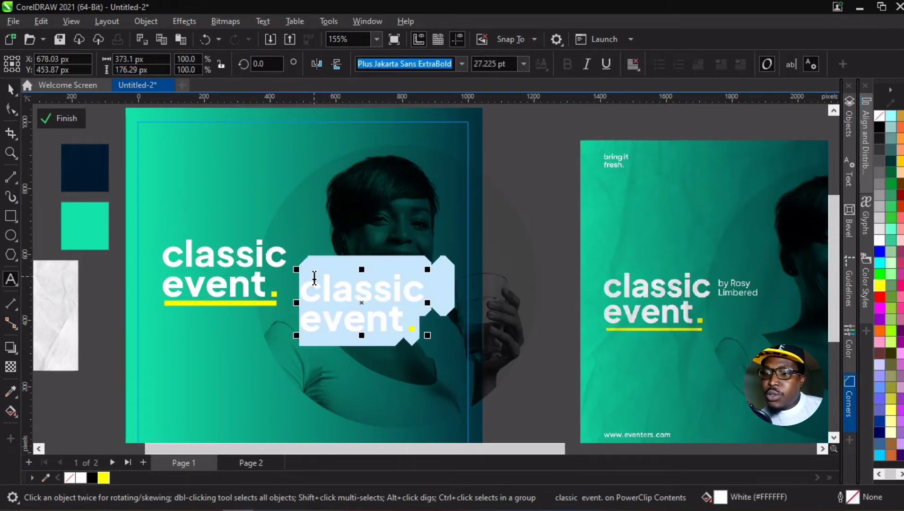
pyautogui.write('by')
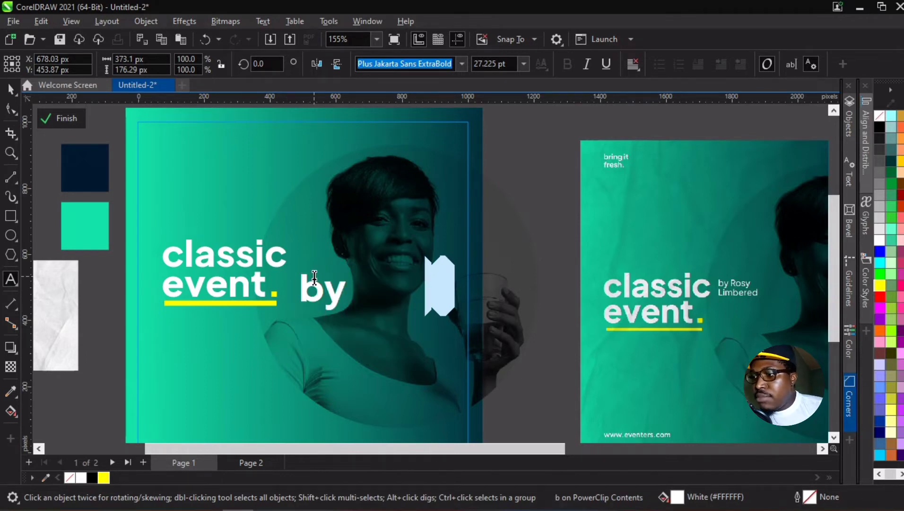
pyautogui.write(' Ama')
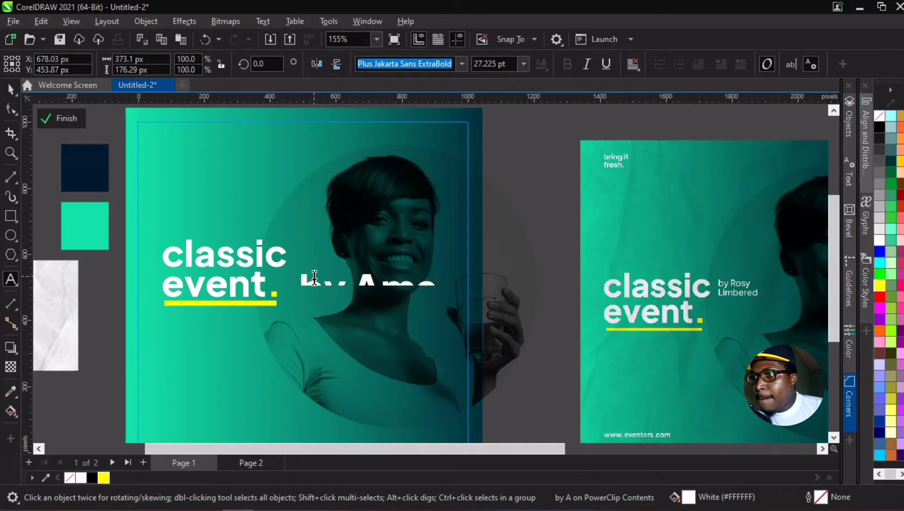
pyautogui.write('Ch')
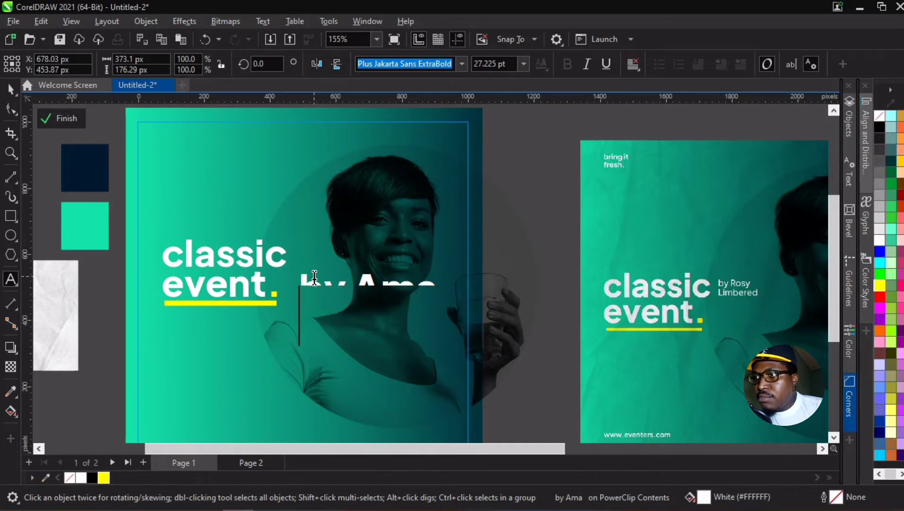
pyautogui.write('Mary')
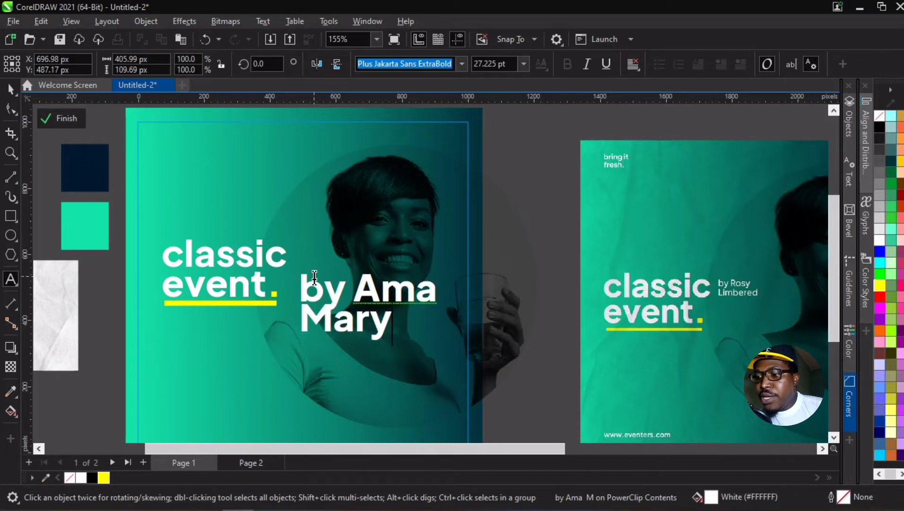
pyautogui.press('Escape')
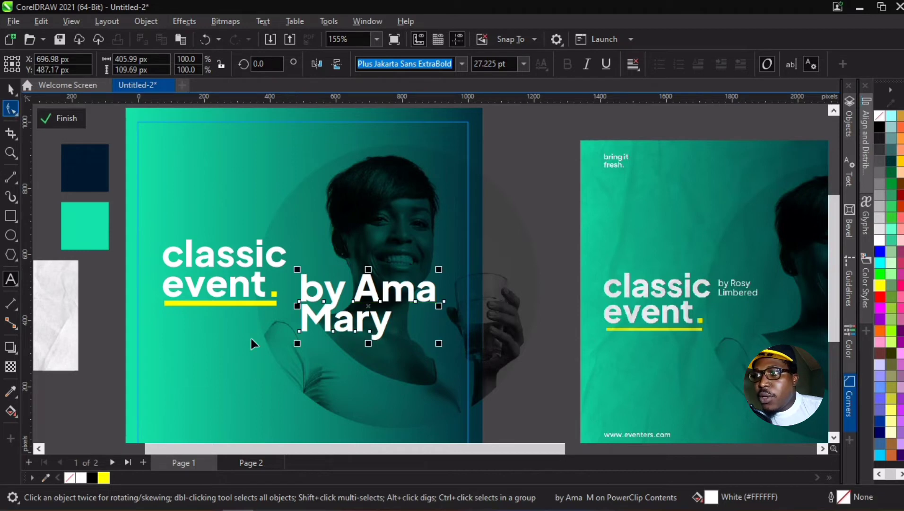
# - Loosen the byline's line spacing and set its font to Plus Jakarta Sans Medium
pyautogui.press('F10')
pyautogui.moveTo(294, 349); pyautogui.dragTo(295, 364)
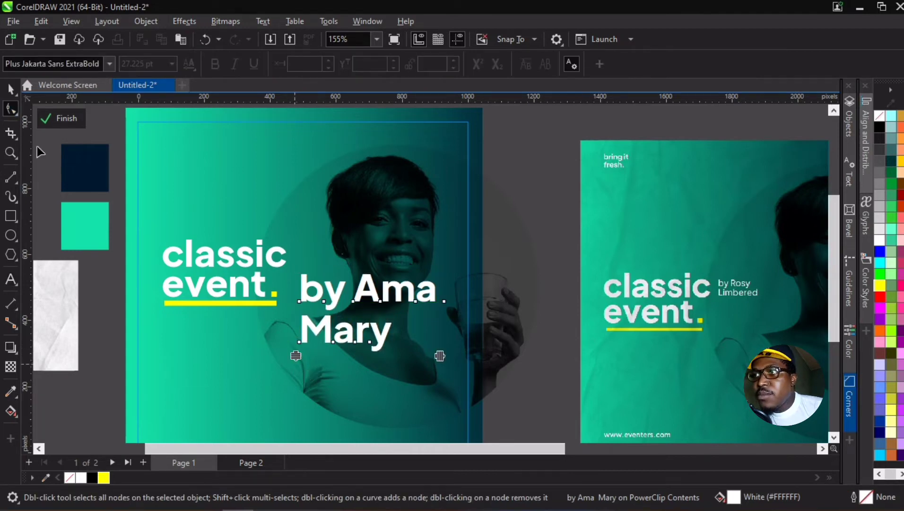
pyautogui.click(9, 91)
pyautogui.click(384, 61)
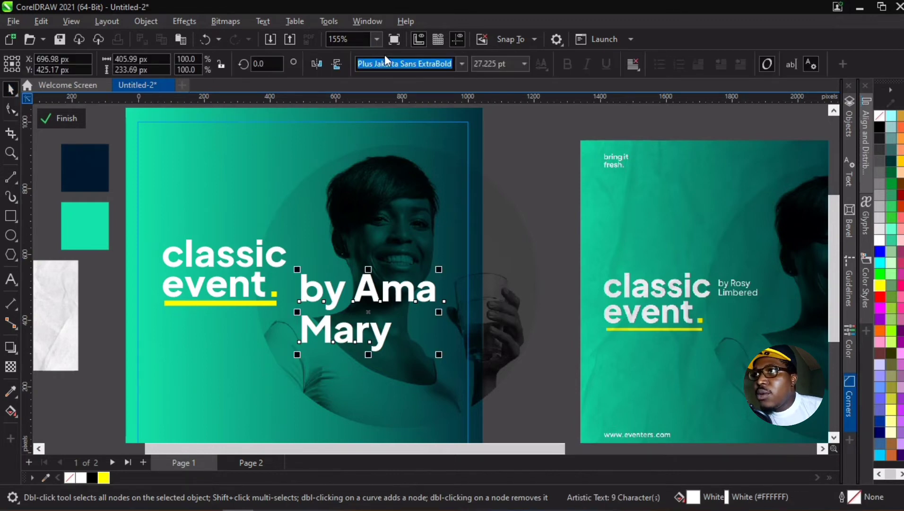
pyautogui.click(461, 64)
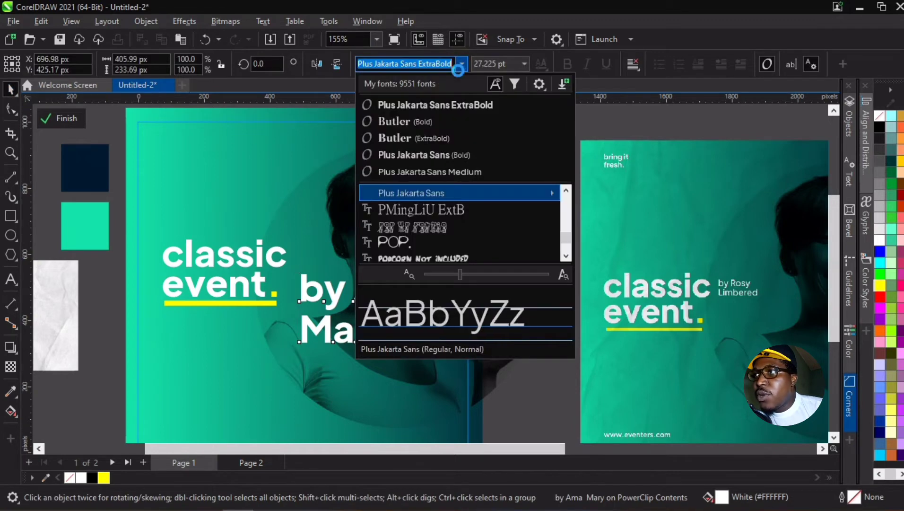
pyautogui.click(441, 166)
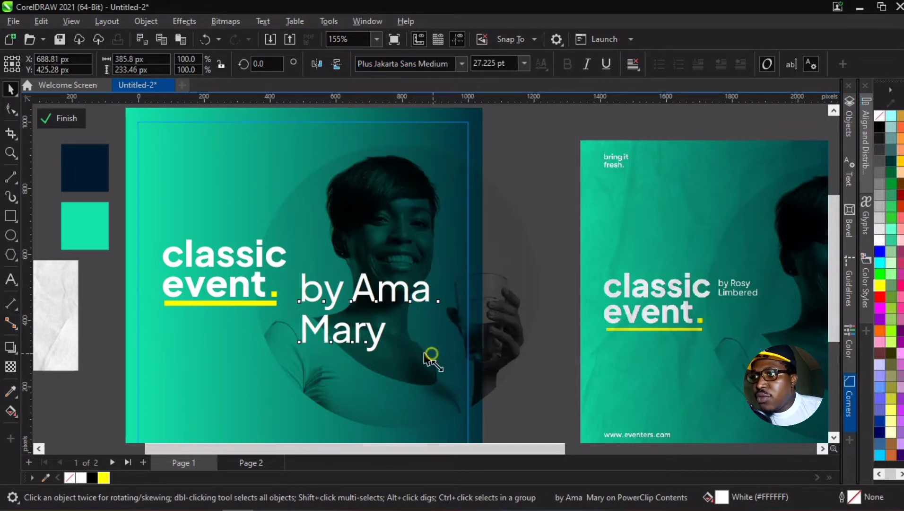
# - Shrink the byline to about 87 px wide and place it beside "classic" at about X 513, Y 590 px
pyautogui.moveTo(424, 352); pyautogui.dragTo(310, 270)
pyautogui.click(326, 283)
pyautogui.scroll(2, 294, 248)
pyautogui.scroll(3, 293, 248)
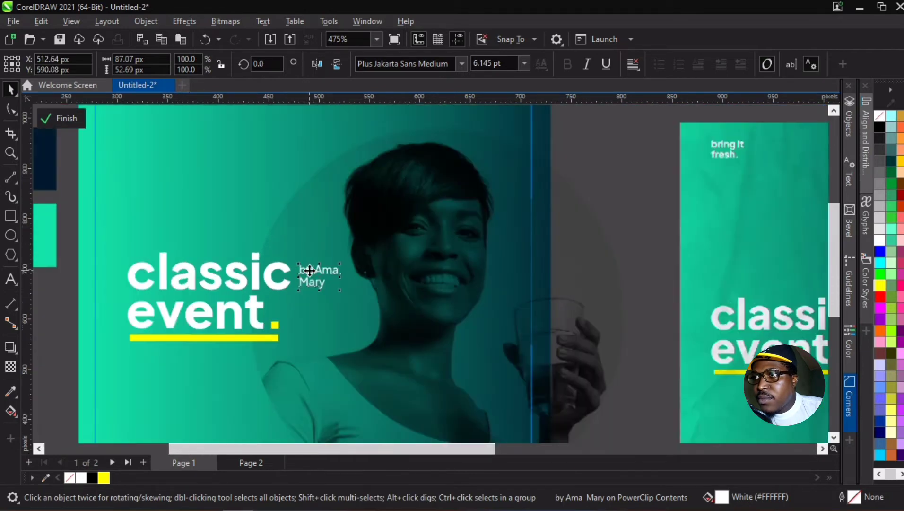
pyautogui.scroll(-4, 309, 270)
# - Group the title, yellow underline and byline, and scale the block down slightly on the page
pyautogui.click(153, 237)
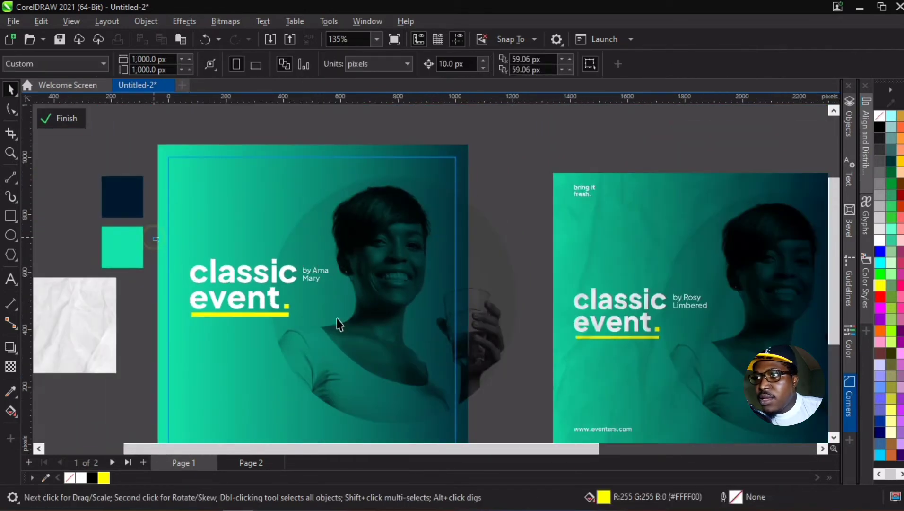
pyautogui.moveTo(338, 324); pyautogui.dragTo(402, 345)
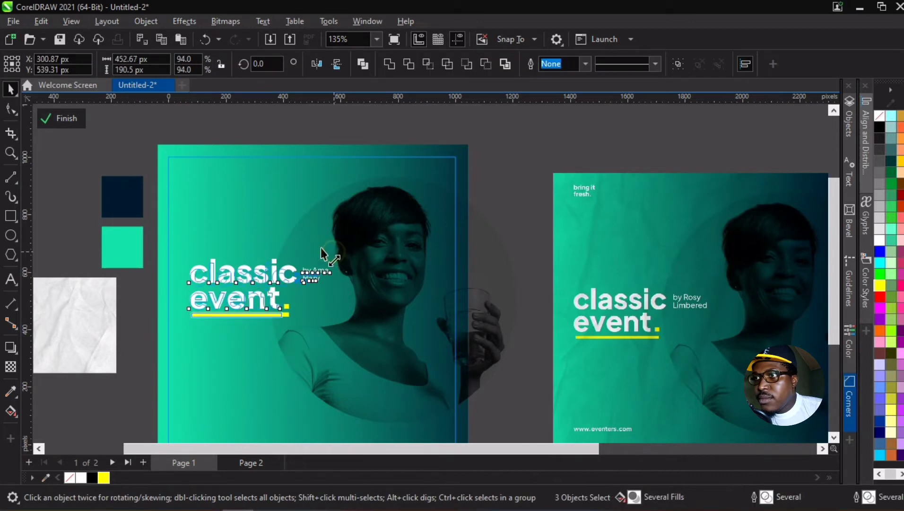
pyautogui.moveTo(320, 248); pyautogui.dragTo(323, 255)
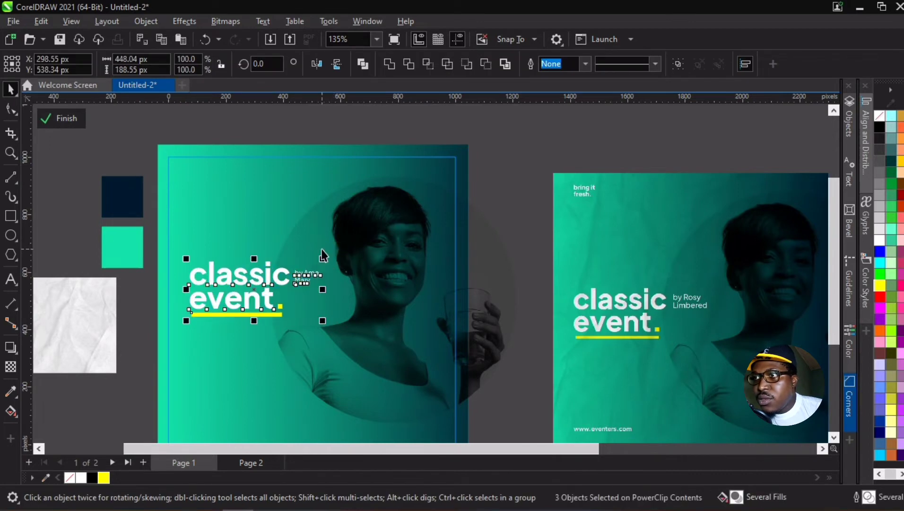
pyautogui.hotkey('ctrl', 'g')
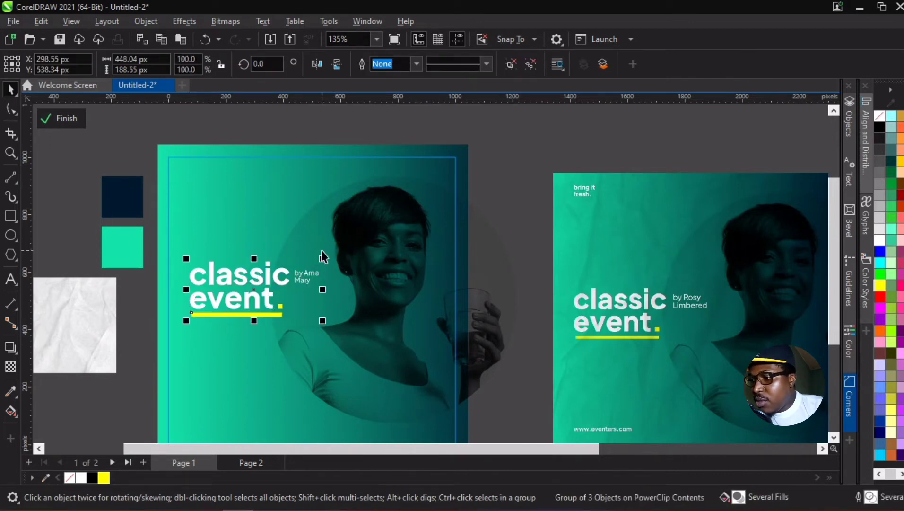
pyautogui.moveTo(322, 323); pyautogui.dragTo(330, 326)
pyautogui.click(216, 372)
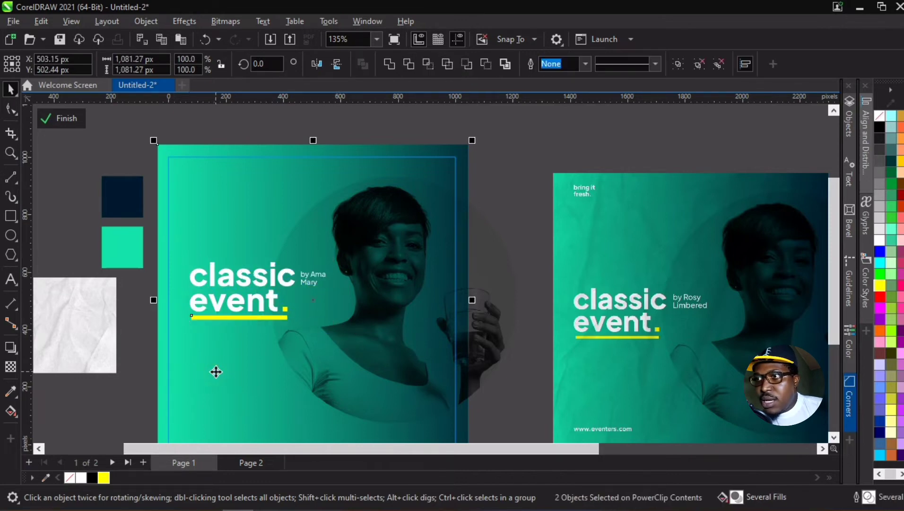
# - Place a copy of the byline near the page's lower-left margin at about X 139, Y 61 px, following the reference flyer
pyautogui.scroll(-2, 311, 258)
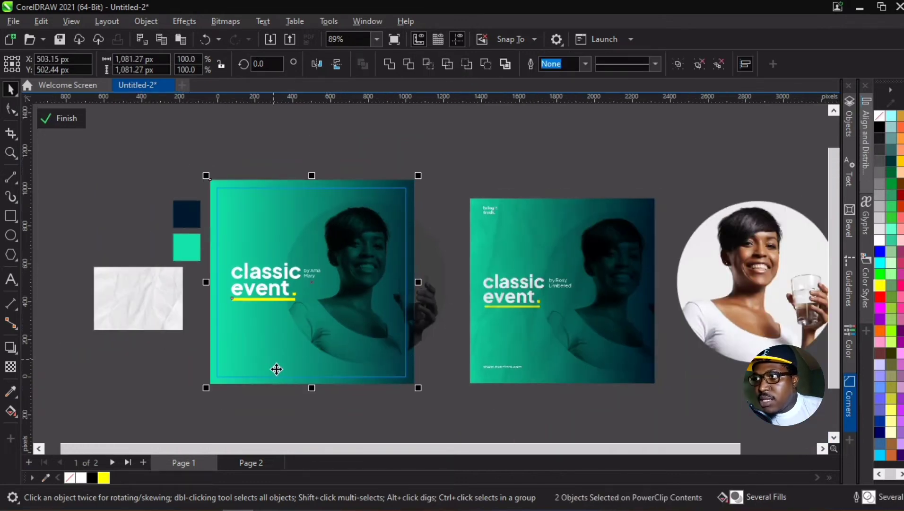
pyautogui.click(507, 388)
pyautogui.scroll(3, 507, 384)
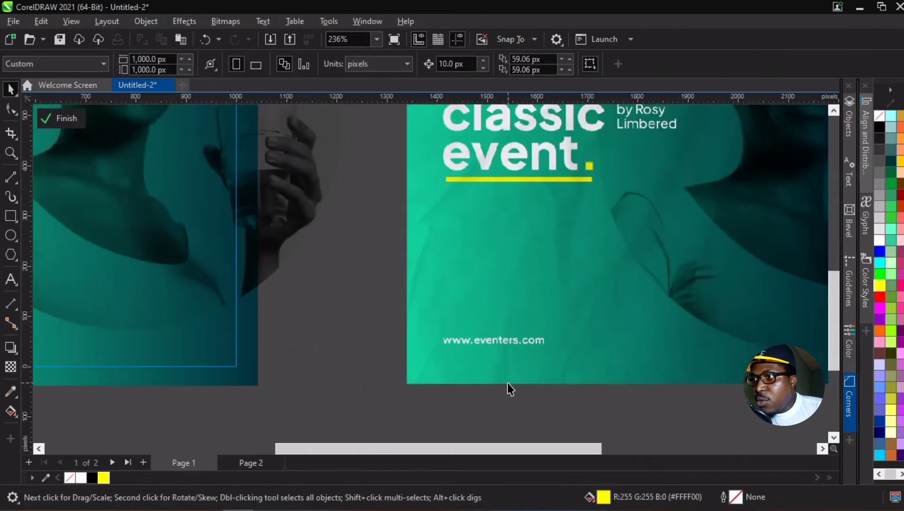
pyautogui.scroll(-3, 507, 384)
pyautogui.scroll(2, 303, 303)
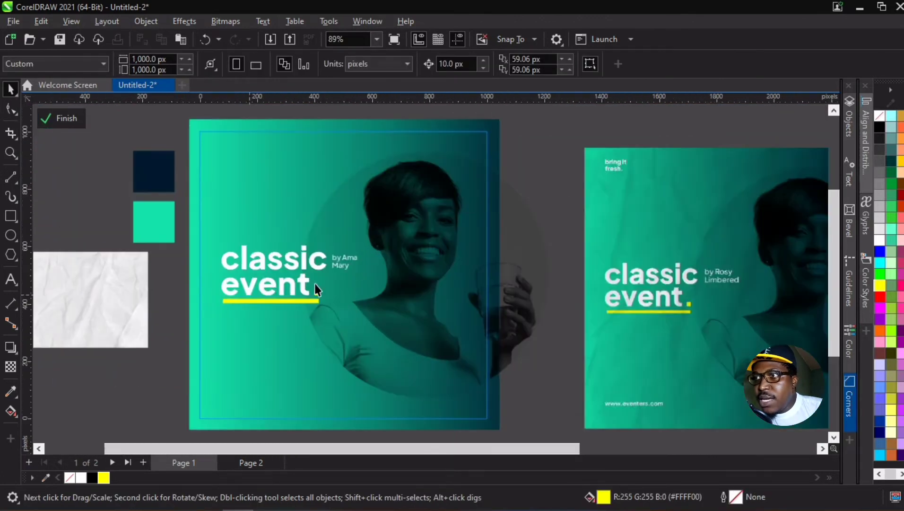
pyautogui.keyDown('ctrl'); pyautogui.click(352, 259); pyautogui.keyUp('ctrl')
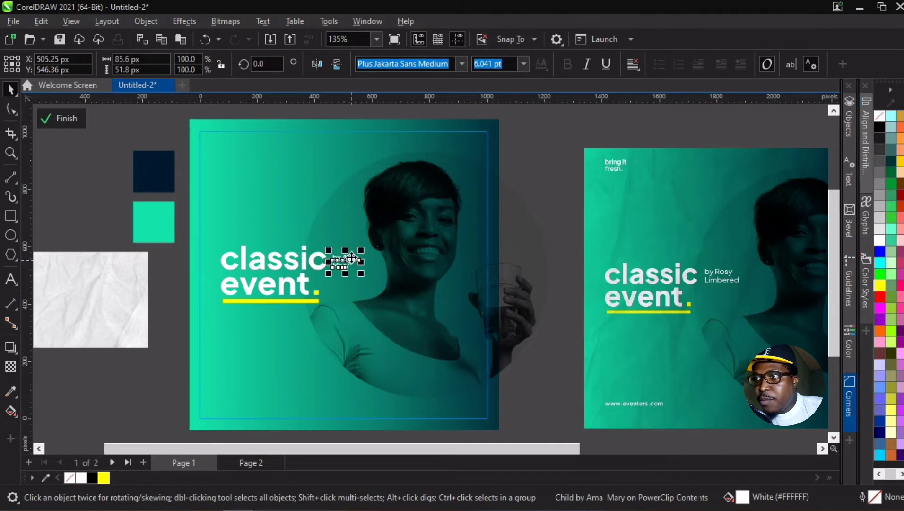
pyautogui.moveTo(351, 258); pyautogui.dragTo(244, 405)
pyautogui.doubleClick(240, 399)
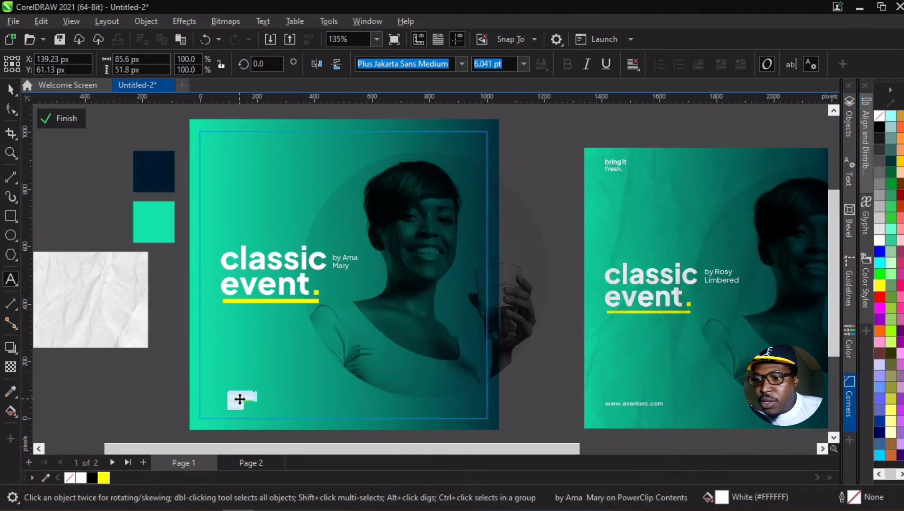
pyautogui.write('w')
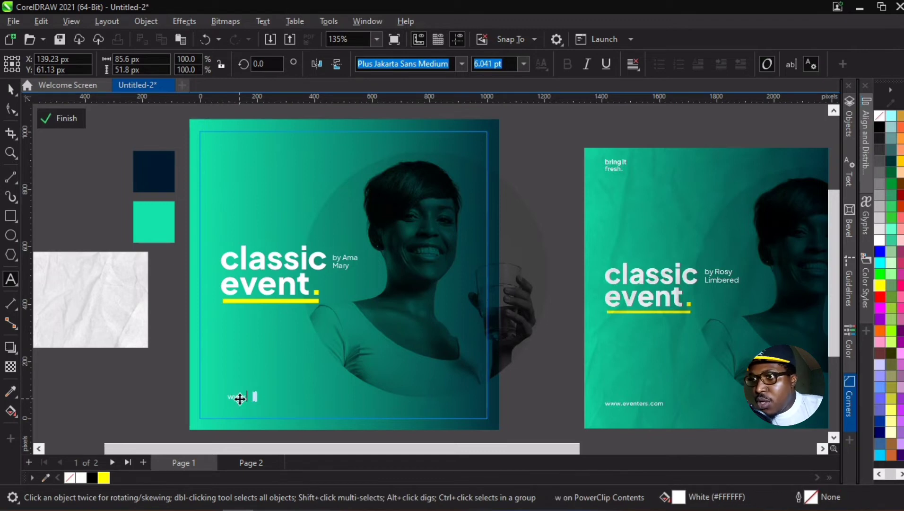
pyautogui.write('ww.eventer')
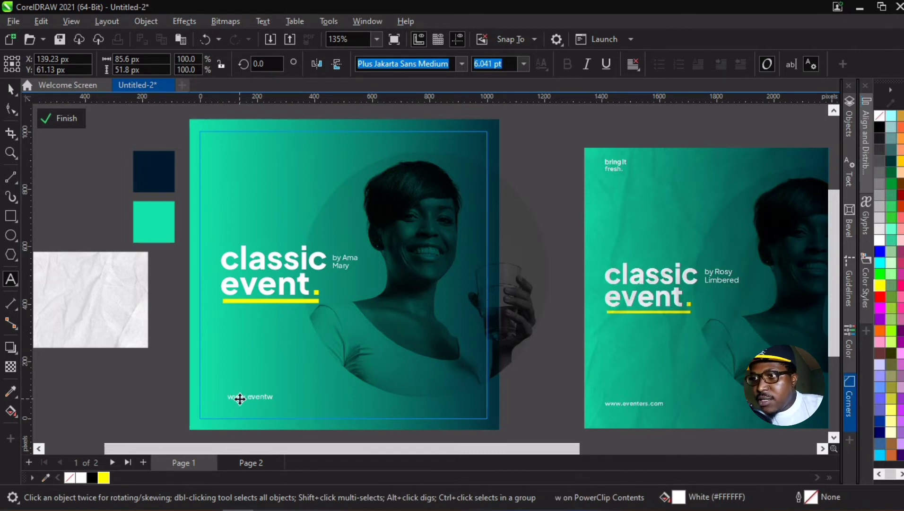
pyautogui.write('s.com')
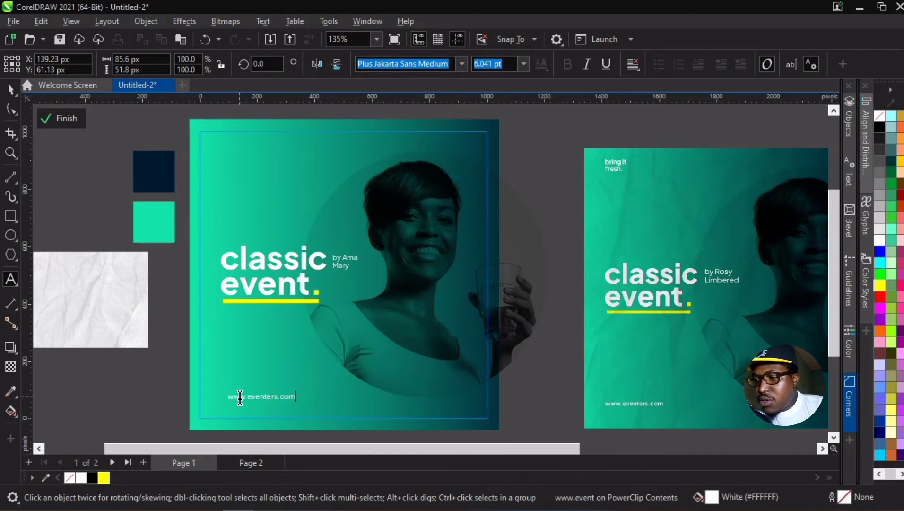
pyautogui.click(11, 89)
pyautogui.scroll(1, 245, 370)
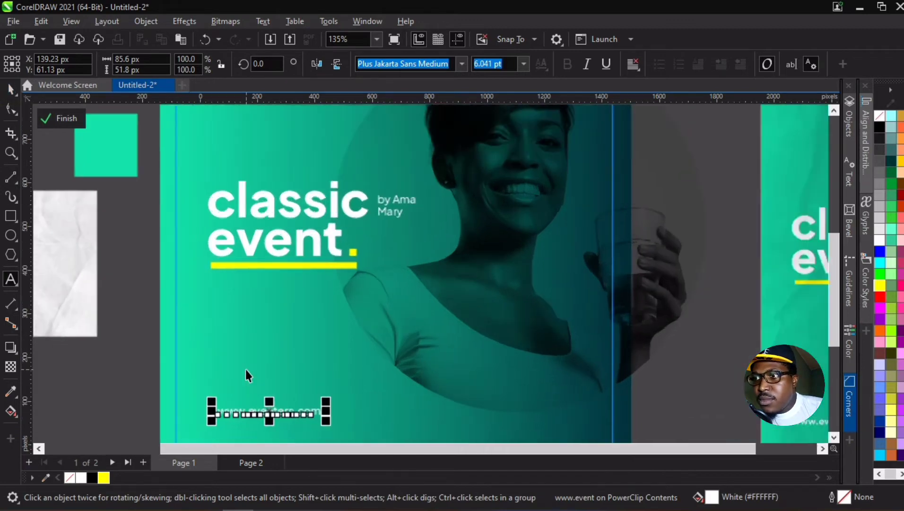
pyautogui.scroll(1, 273, 416)
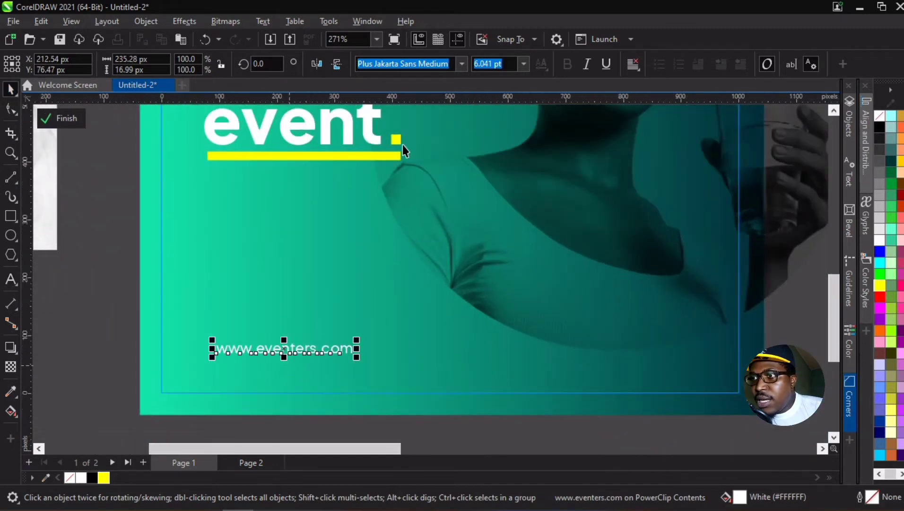
pyautogui.click(462, 63)
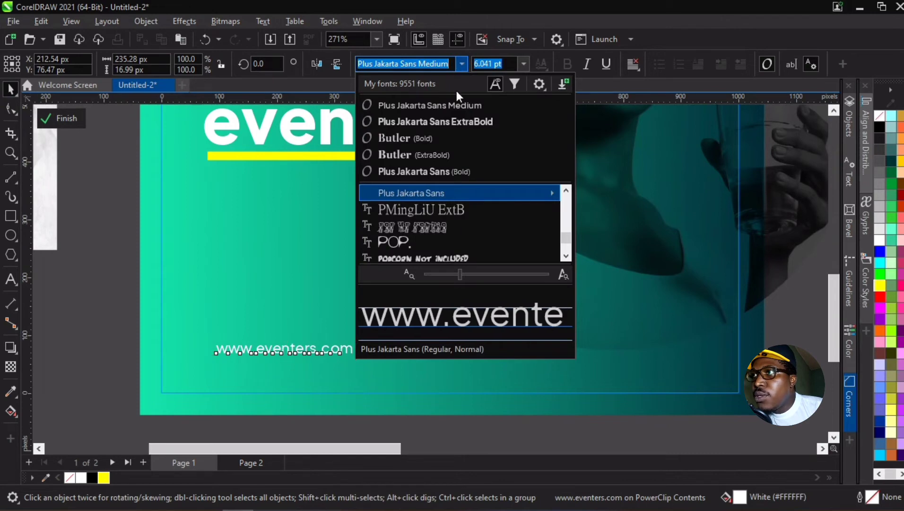
pyautogui.press('Escape')
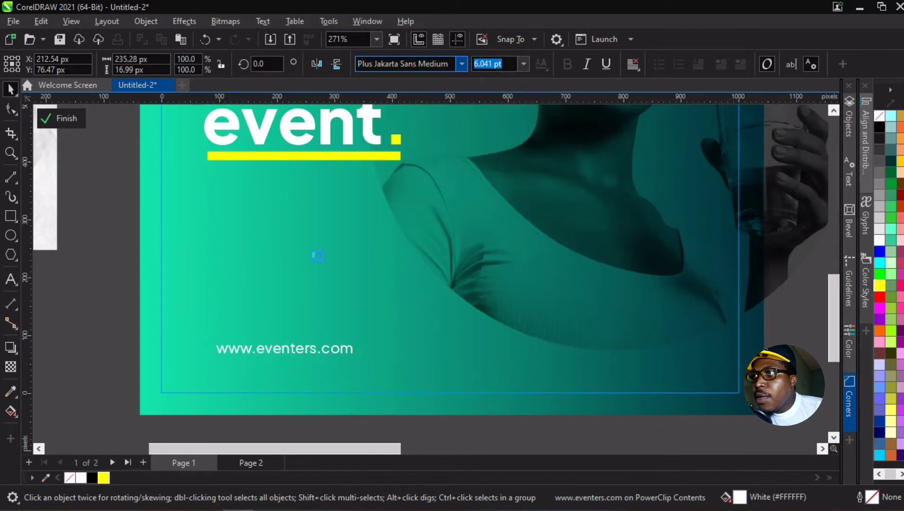
# - Shrink the web address to about 187 px wide and align its left edge with the "classic event" title
pyautogui.moveTo(362, 340); pyautogui.dragTo(327, 333)
pyautogui.keyDown('shift'); pyautogui.click(261, 138); pyautogui.keyUp('shift')
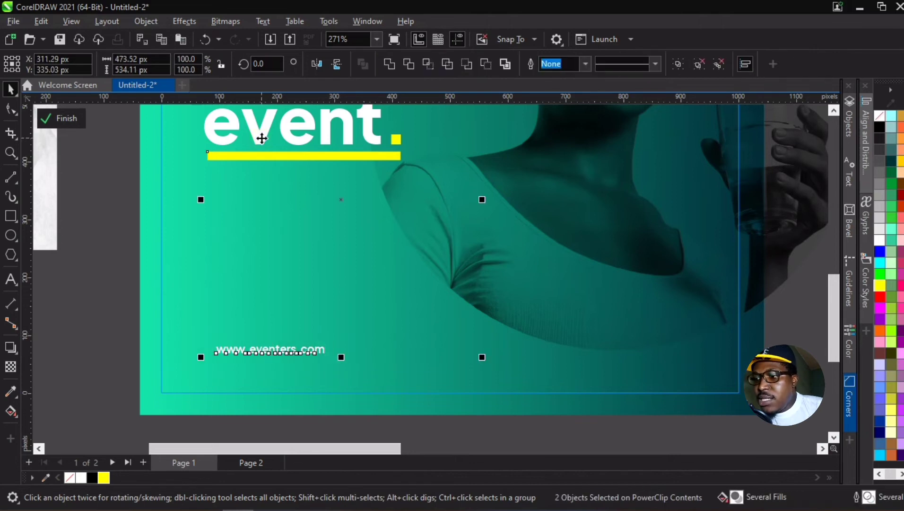
pyautogui.click(118, 206)
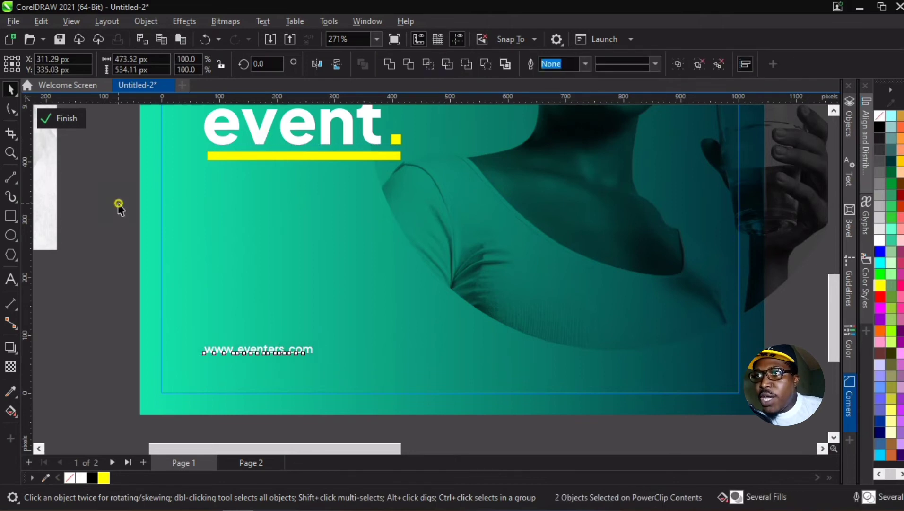
pyautogui.scroll(-3, 255, 328)
pyautogui.scroll(1, 245, 293)
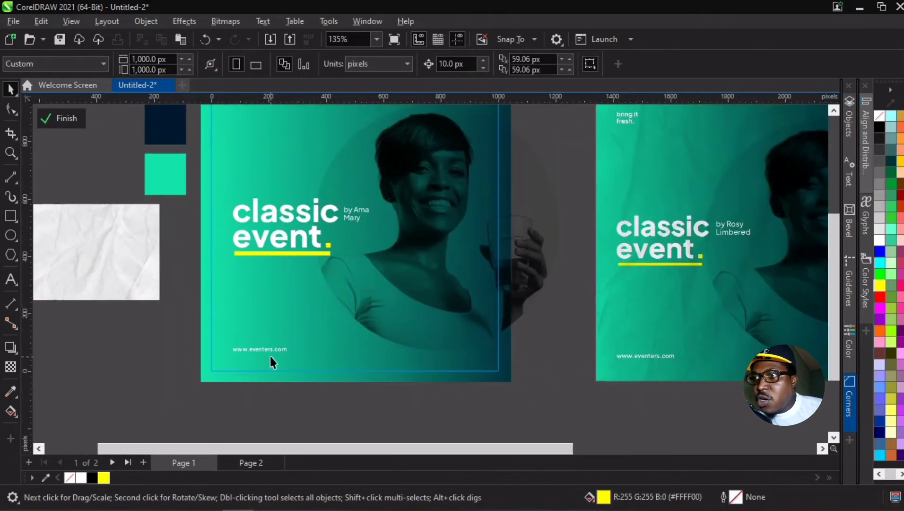
pyautogui.scroll(1, 266, 348)
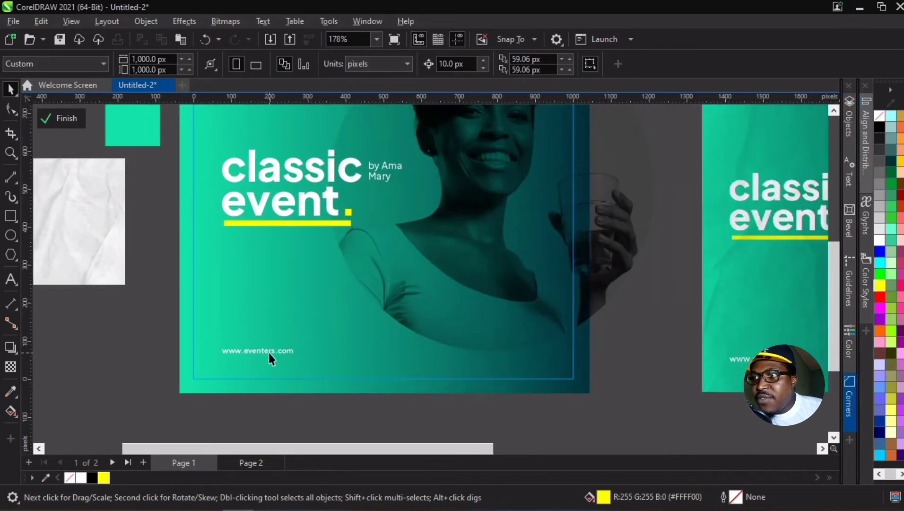
pyautogui.click(268, 353)
pyautogui.scroll(-1, 266, 349)
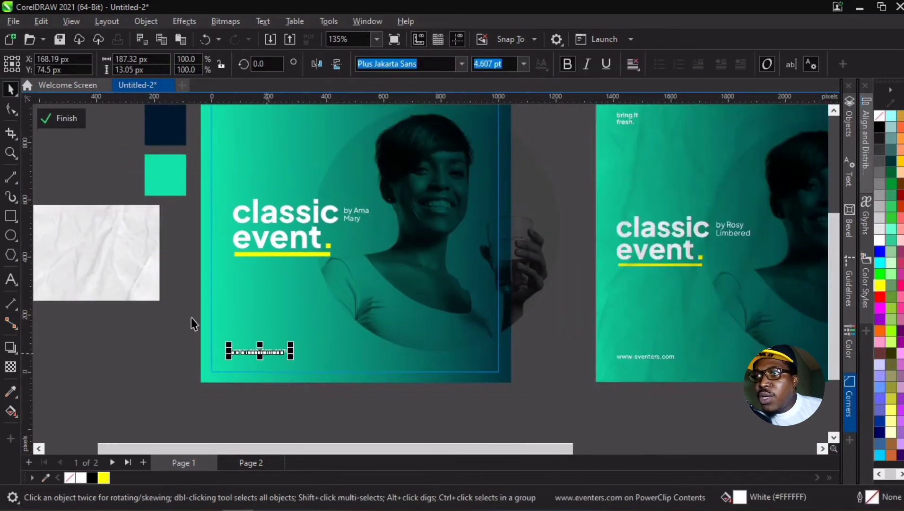
pyautogui.click(187, 313)
pyautogui.scroll(-1, 256, 369)
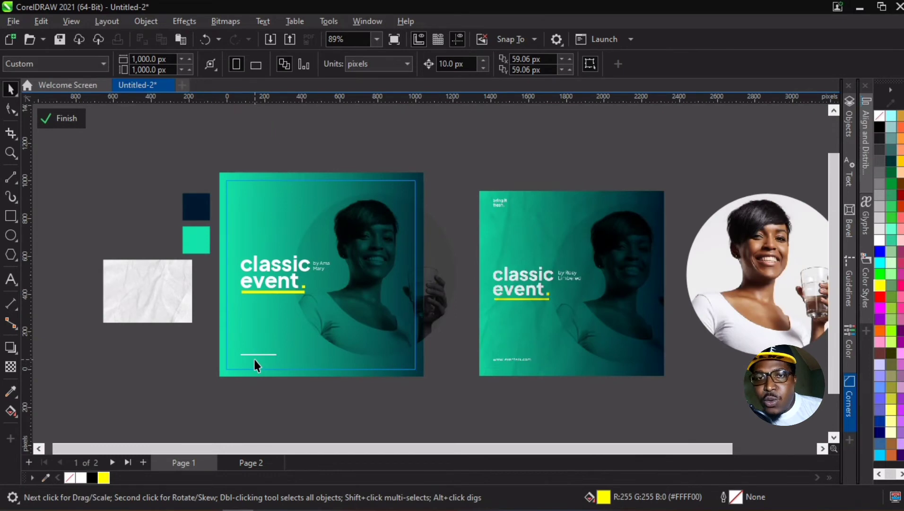
pyautogui.scroll(1, 254, 356)
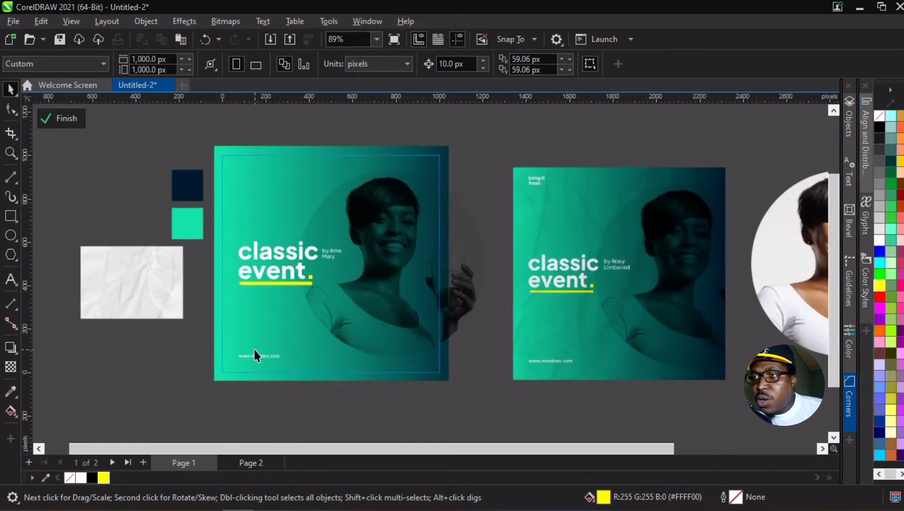
pyautogui.scroll(1, 264, 299)
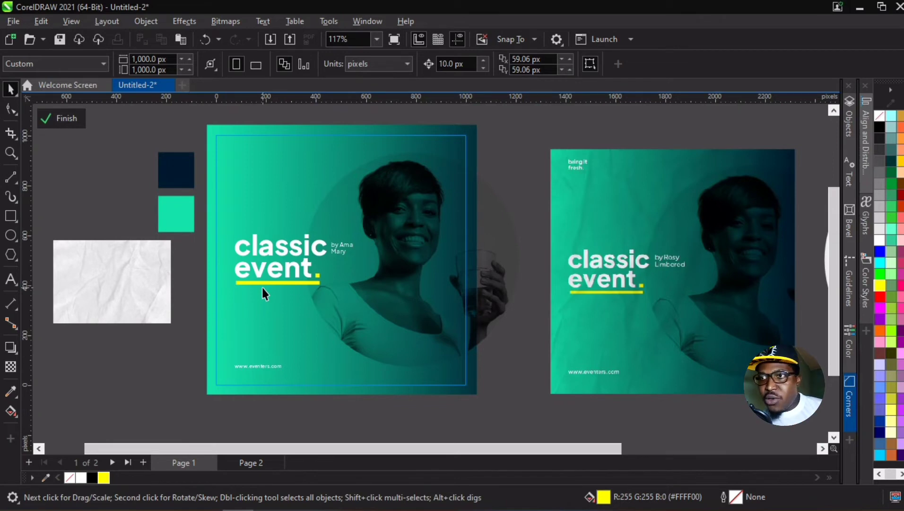
# - Place a copy of the "classic event." title near the page's upper-left margin at about X 258, Y 880 px
pyautogui.moveTo(253, 365); pyautogui.dragTo(256, 157)
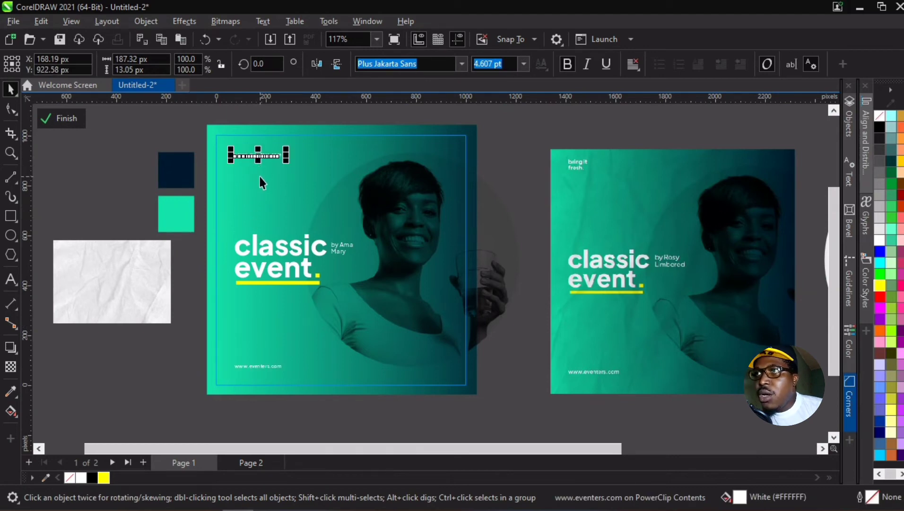
pyautogui.click(258, 174)
pyautogui.click(294, 243)
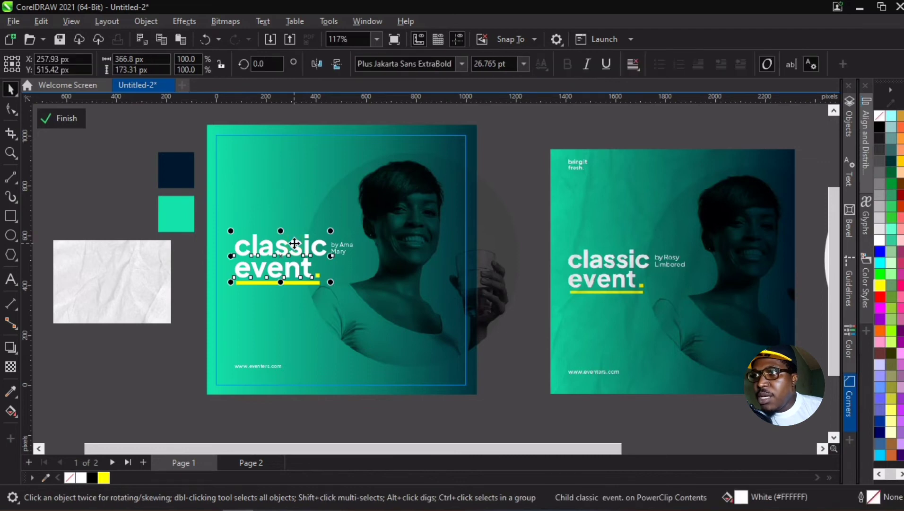
pyautogui.moveTo(294, 243); pyautogui.dragTo(294, 154)
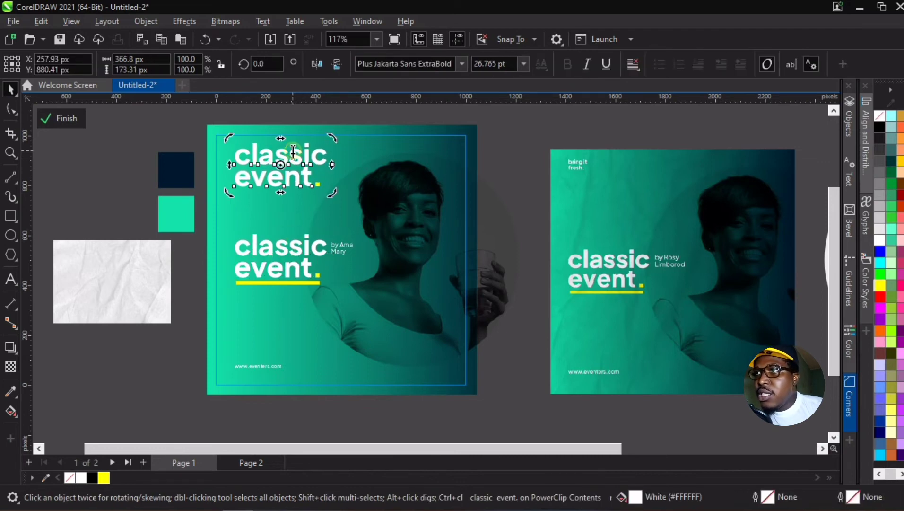
# - Replace the copied title's text with "bring it fresh" on two lines
pyautogui.doubleClick(292, 152)
pyautogui.hotkey('ctrl', 'a')
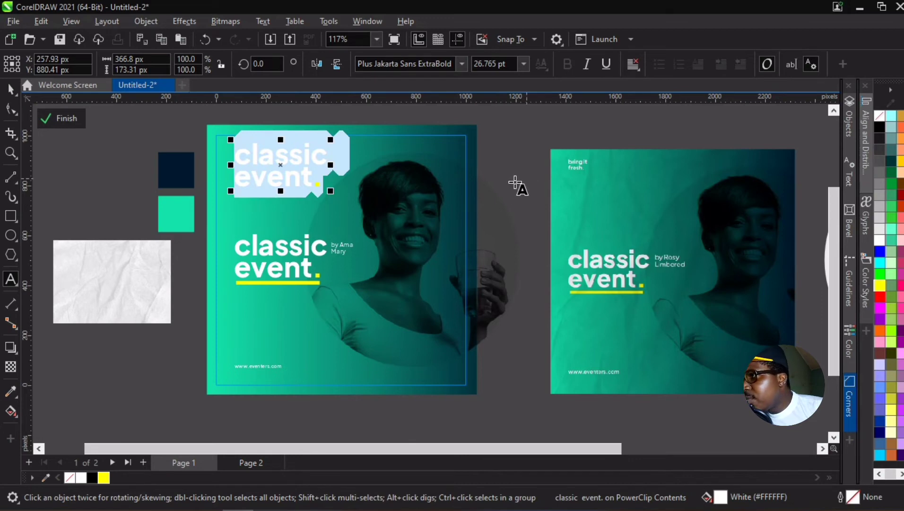
pyautogui.write('bring it')
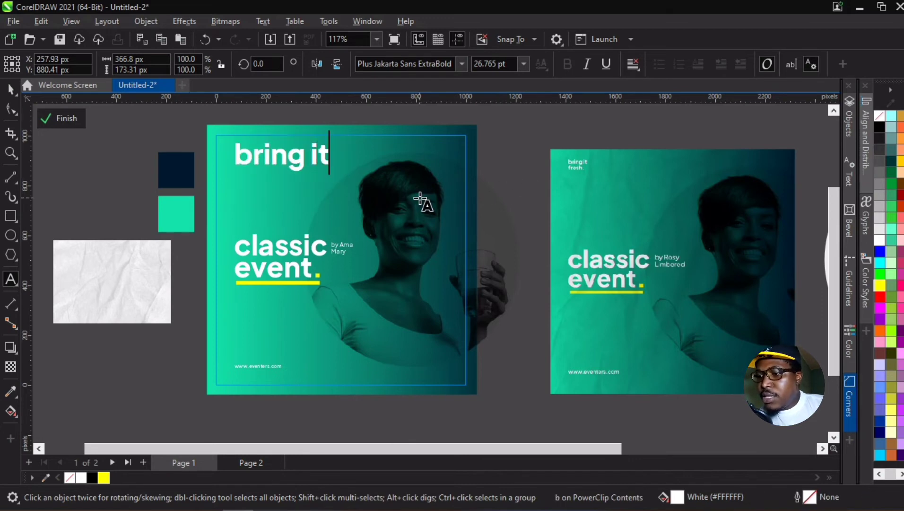
pyautogui.press('Return')
pyautogui.write('fresh')
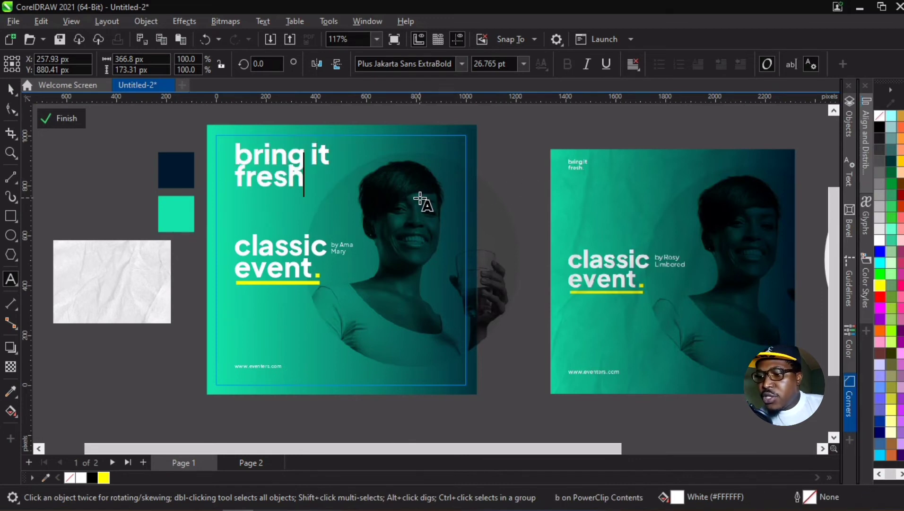
pyautogui.click(10, 88)
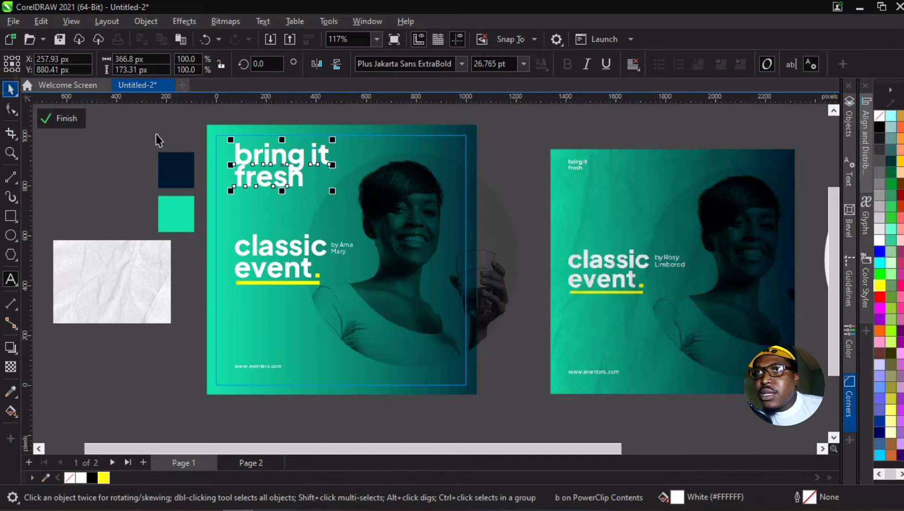
# - Scale the "bring it fresh" tagline down to about 85 px wide, keeping it at the upper-left margin
pyautogui.scroll(2, 266, 133)
pyautogui.scroll(1, 266, 134)
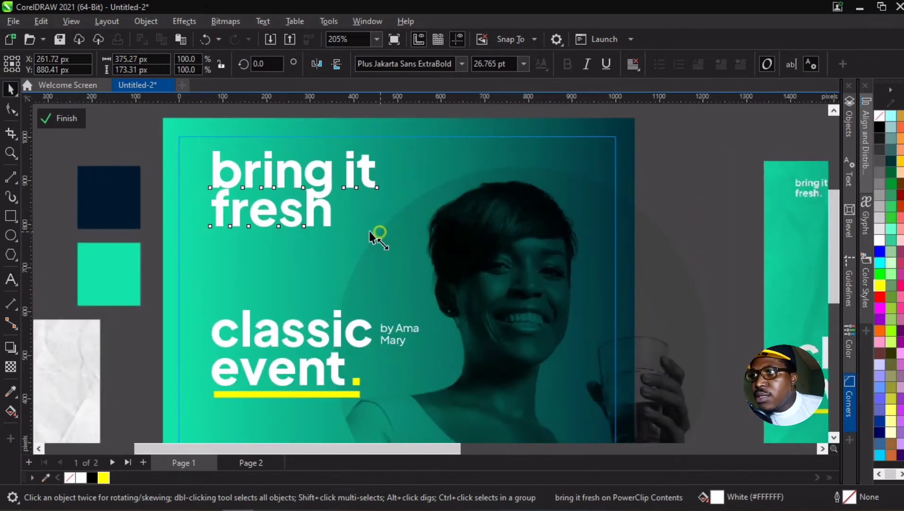
pyautogui.moveTo(376, 227); pyautogui.dragTo(250, 172)
pyautogui.scroll(2, 218, 152)
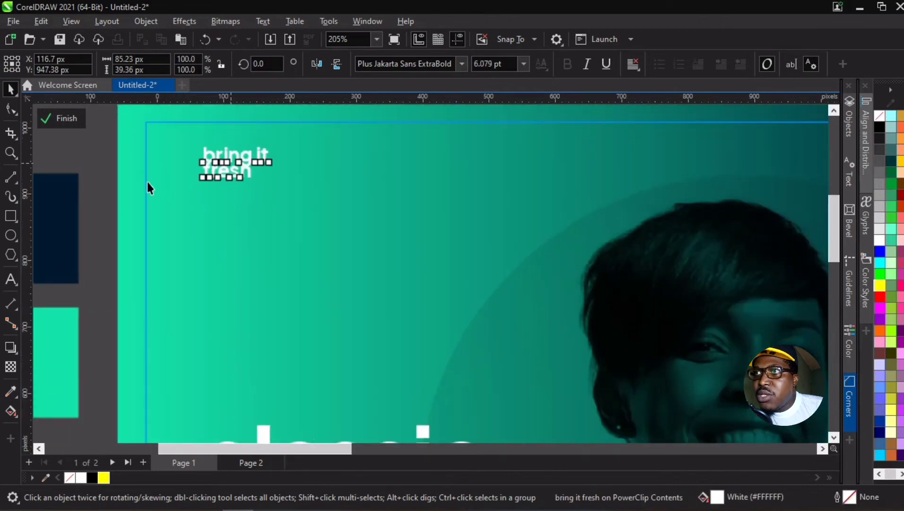
# - Widen the line spacing of "bring it fresh" with the Shape tool and move the tagline down to about Y 923.5 px
pyautogui.click(8, 111)
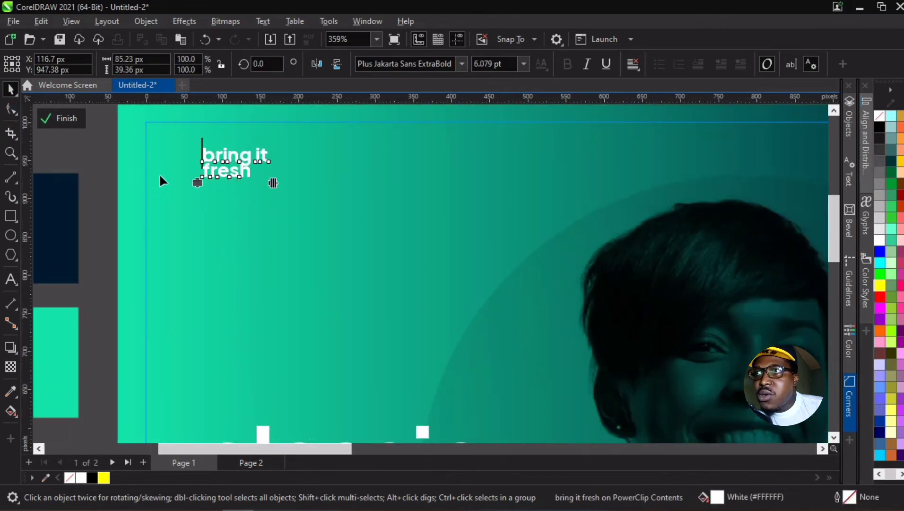
pyautogui.click(200, 187)
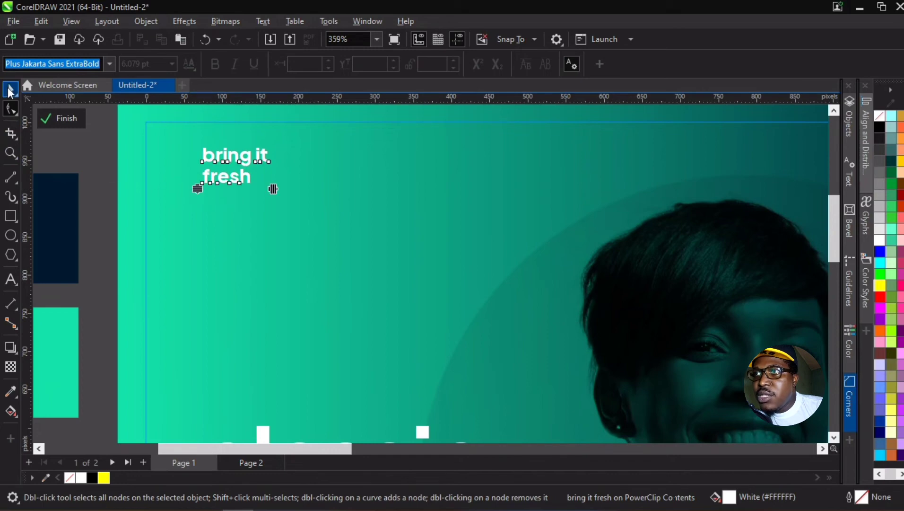
pyautogui.click(10, 90)
pyautogui.click(248, 159)
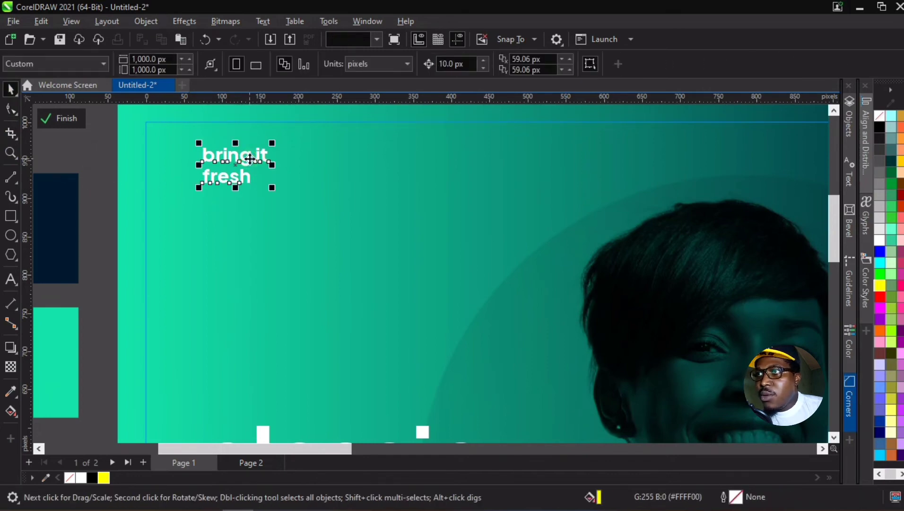
pyautogui.scroll(-4, 248, 159)
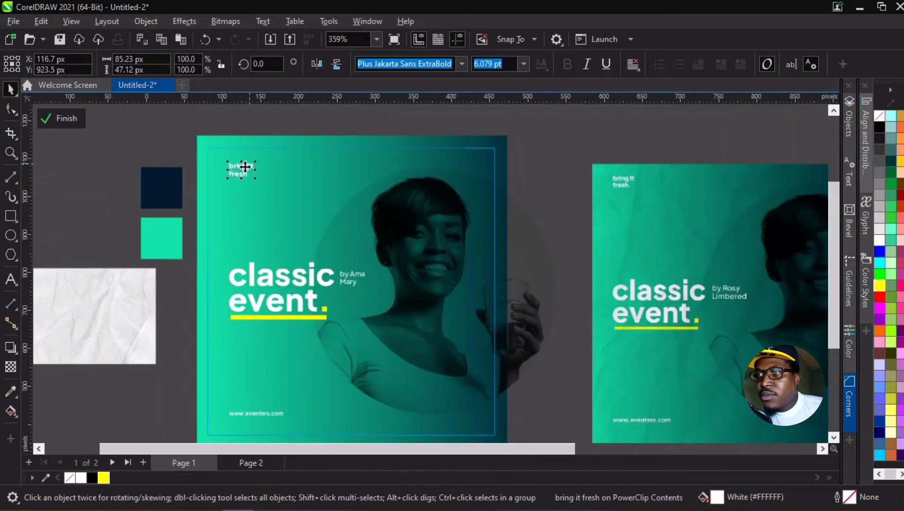
# - Check the left alignment of the tagline, title and web address against the reference flyer
pyautogui.click(178, 170)
pyautogui.click(291, 169)
pyautogui.press('Escape')
pyautogui.scroll(-2, 291, 168)
pyautogui.scroll(1, 274, 203)
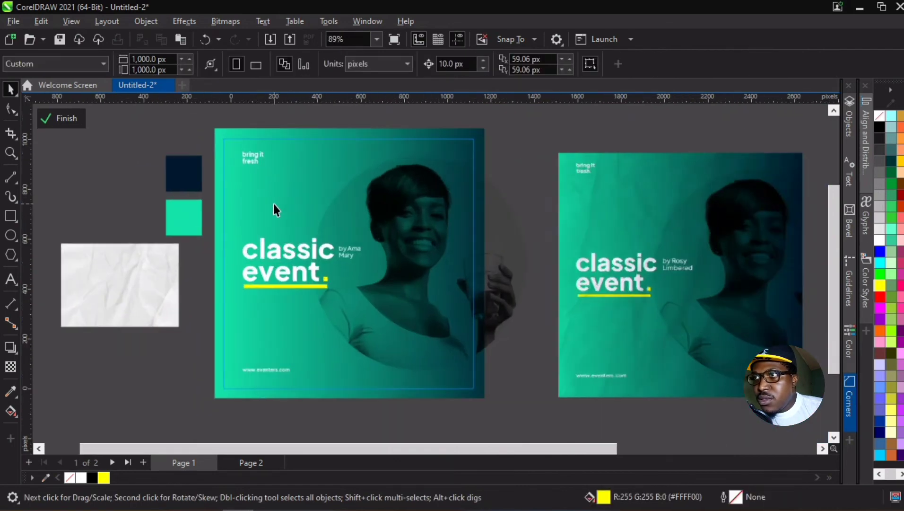
pyautogui.scroll(1, 274, 203)
pyautogui.keyDown('shift'); pyautogui.click(281, 370); pyautogui.keyUp('shift')
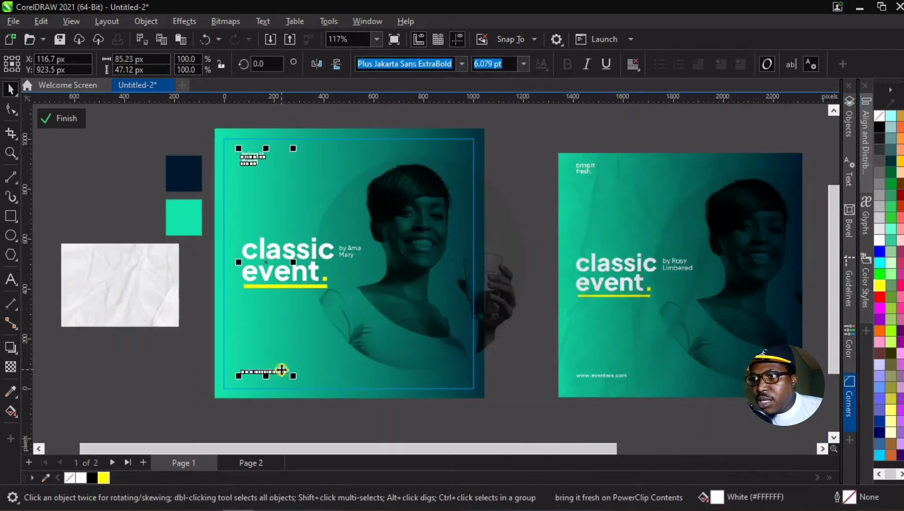
pyautogui.click(289, 329)
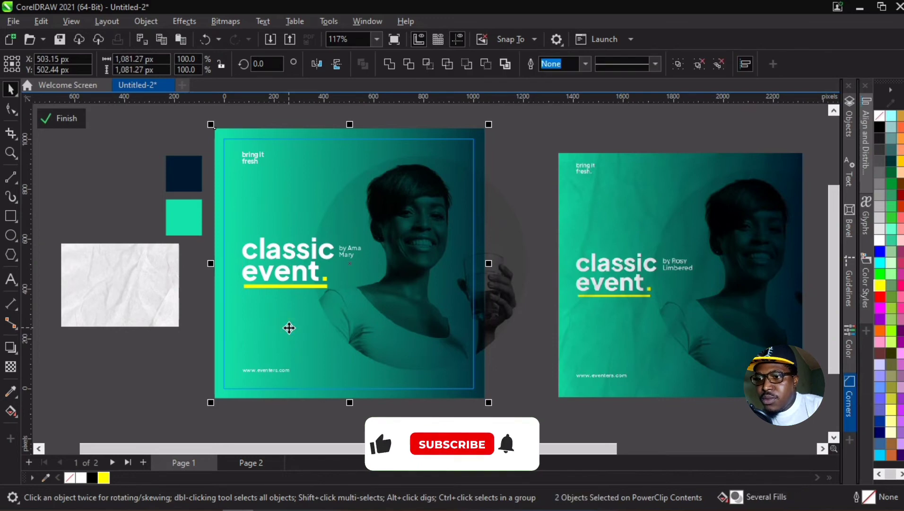
pyautogui.keyDown('shift'); pyautogui.click(191, 265); pyautogui.keyUp('shift')
pyautogui.click(191, 265)
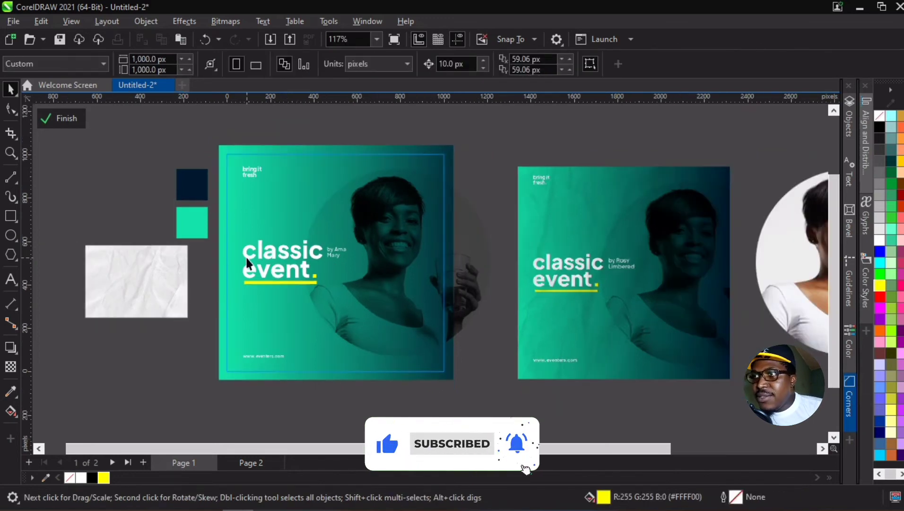
# - Centre the crumpled-paper texture on the page at X 500, Y 500 px and bring it to the front
pyautogui.scroll(-1, 247, 257)
pyautogui.click(163, 271)
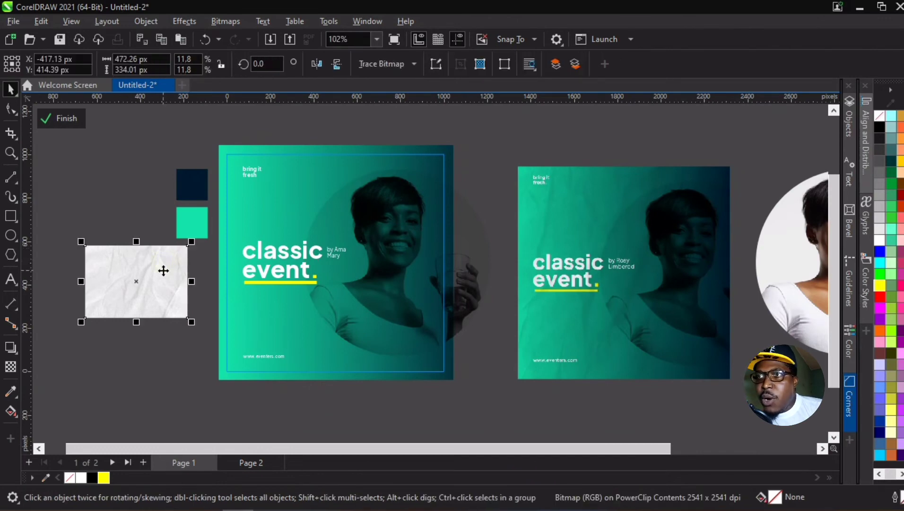
pyautogui.scroll(2, 570, 211)
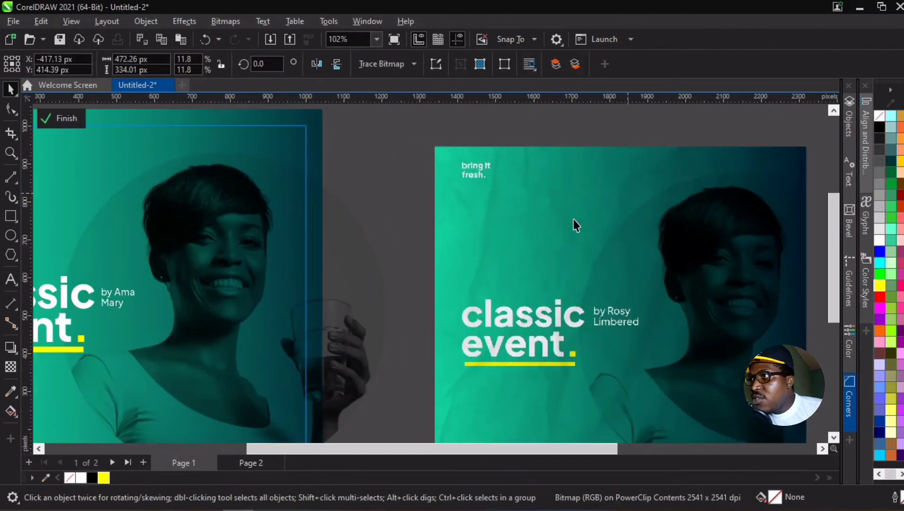
pyautogui.scroll(-3, 572, 195)
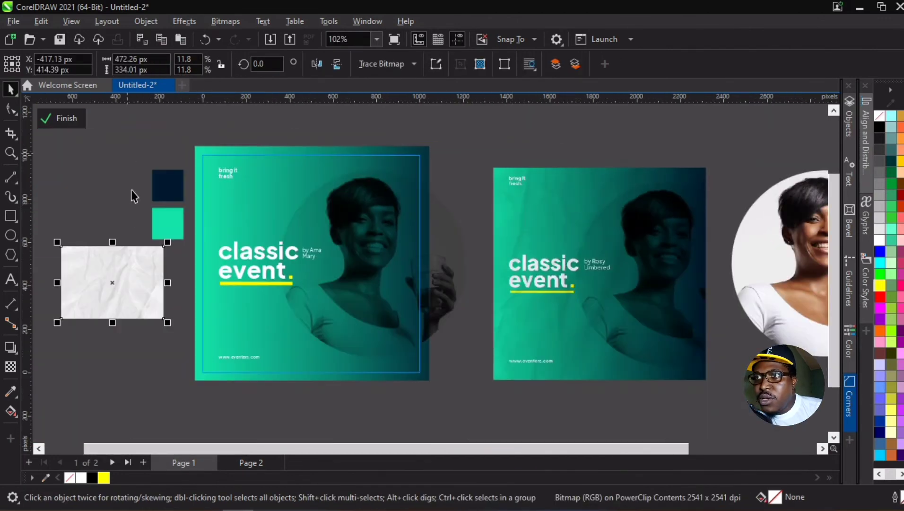
pyautogui.click(132, 251)
pyautogui.click(155, 298)
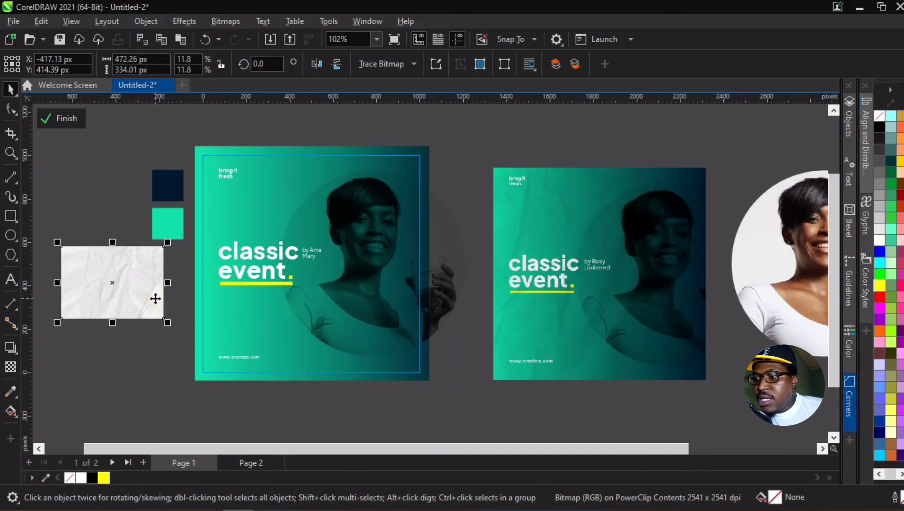
pyautogui.press('p')
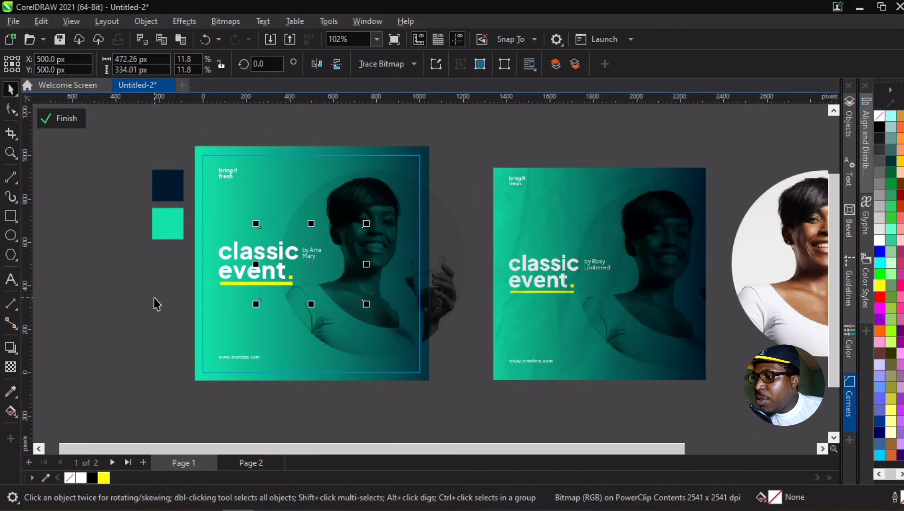
pyautogui.hotkey('shift', 'pageup')
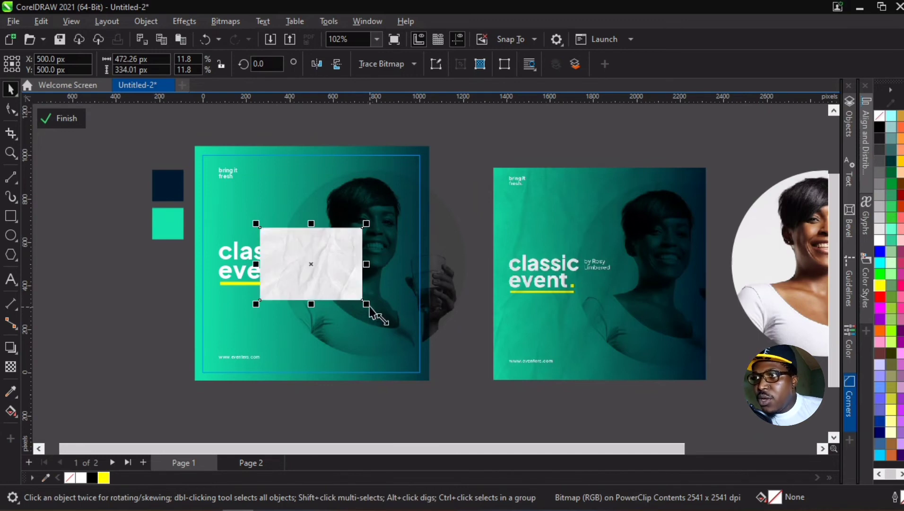
# - Enlarge the paper texture from its centre to about 1,445 × 1,022 px and set its transparency merge mode to Multiply
pyautogui.moveTo(367, 304); pyautogui.dragTo(474, 411)
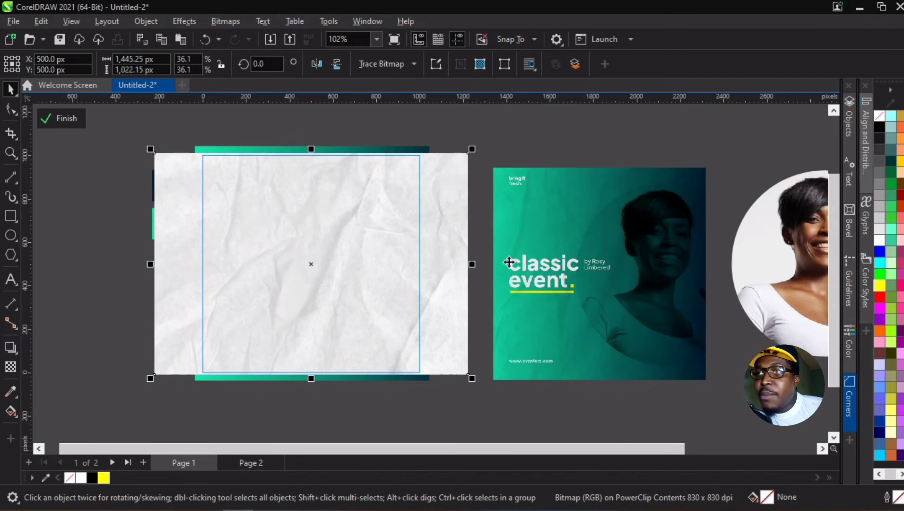
pyautogui.click(10, 369)
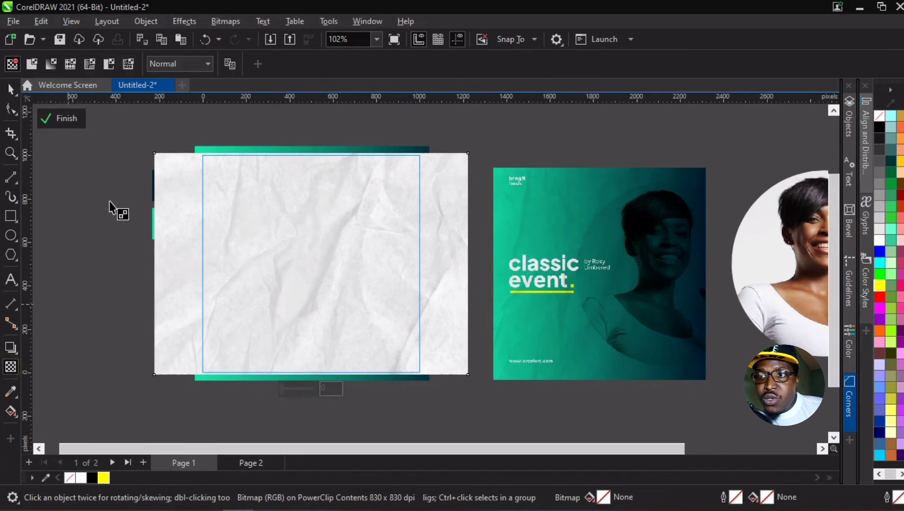
pyautogui.click(171, 61)
pyautogui.click(176, 132)
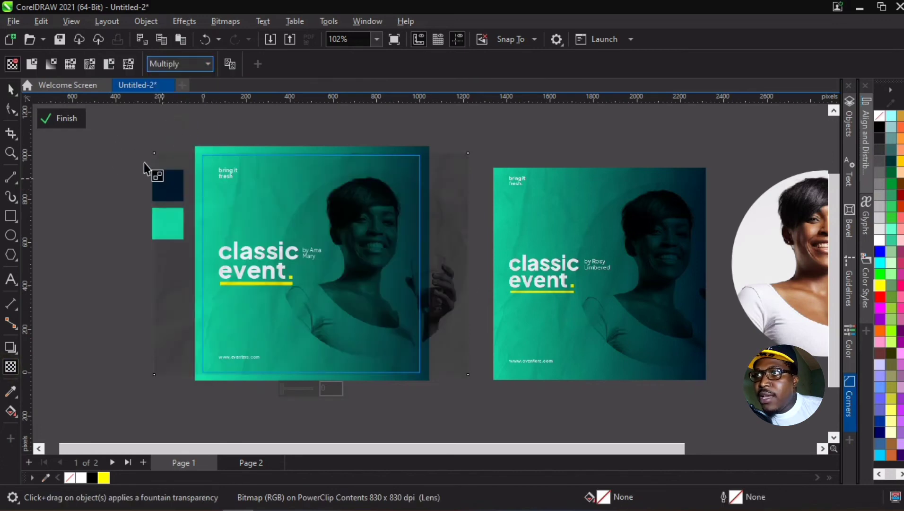
pyautogui.scroll(1, 268, 299)
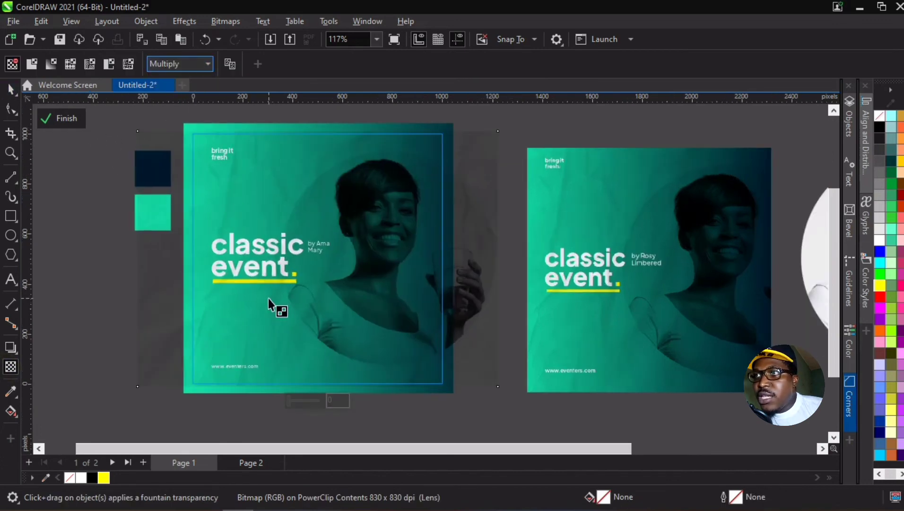
# - Try a uniform transparency of 40 on the paper texture and return it to 0
pyautogui.moveTo(289, 402); pyautogui.dragTo(301, 407)
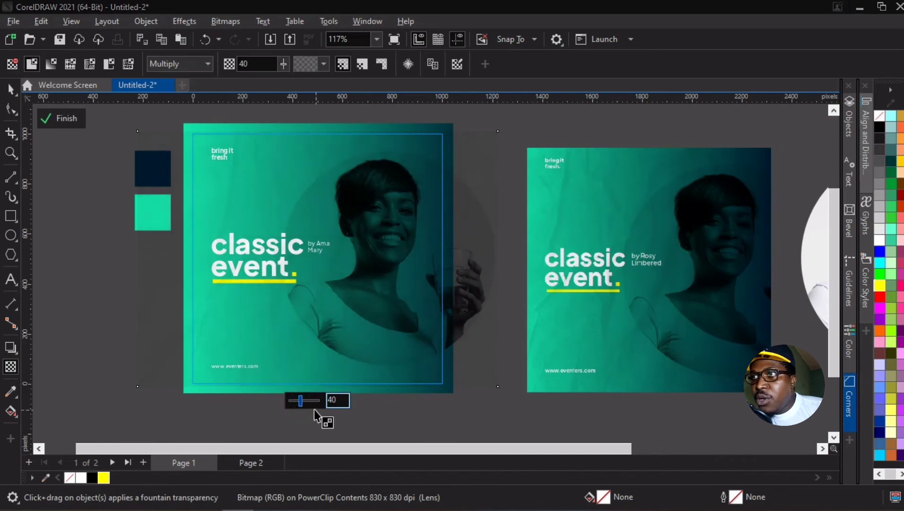
pyautogui.moveTo(306, 398); pyautogui.dragTo(277, 396)
pyautogui.click(10, 88)
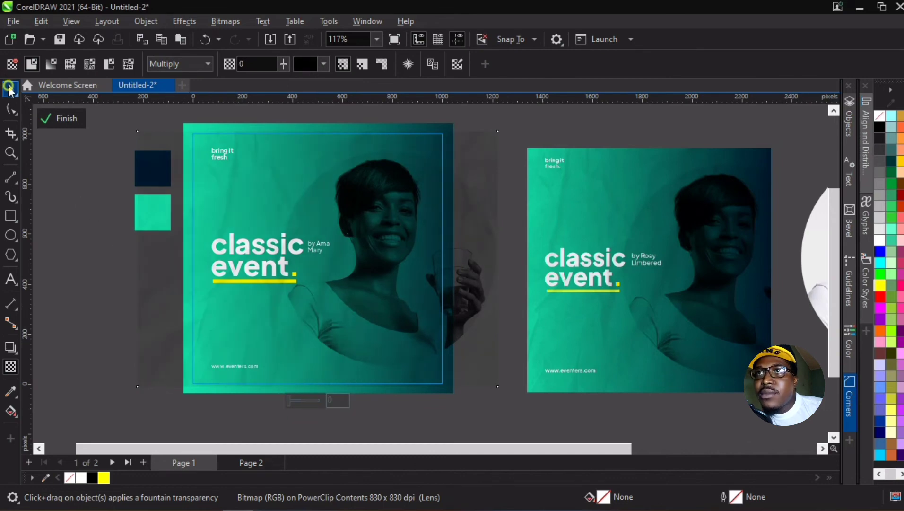
# - Deselect the paper texture and finish editing the flyer's PowerClip contents
pyautogui.press('Escape')
pyautogui.scroll(-1, 334, 254)
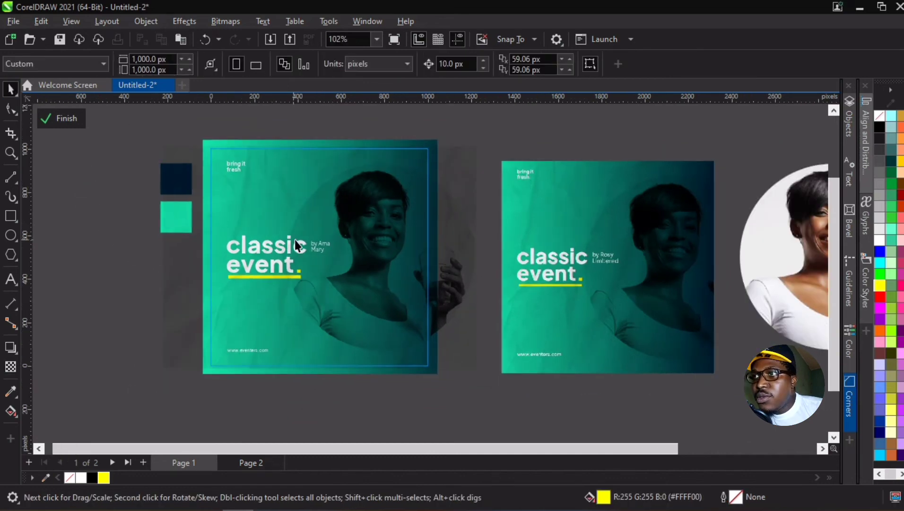
pyautogui.hotkey('ctrl', 'z')
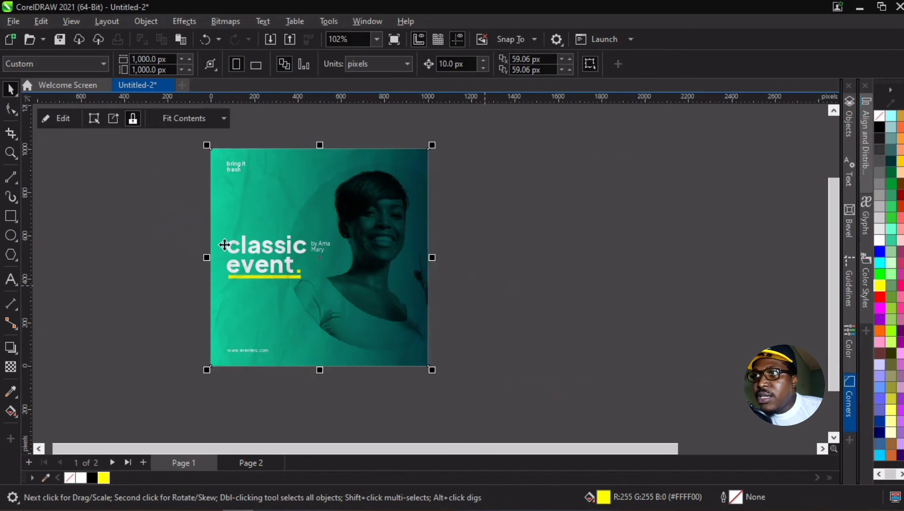
# - Examine the clipped flyer up close and as a whole, checking the paper texture, portrait blend and text layout
pyautogui.scroll(3, 274, 268)
pyautogui.scroll(-3, 313, 287)
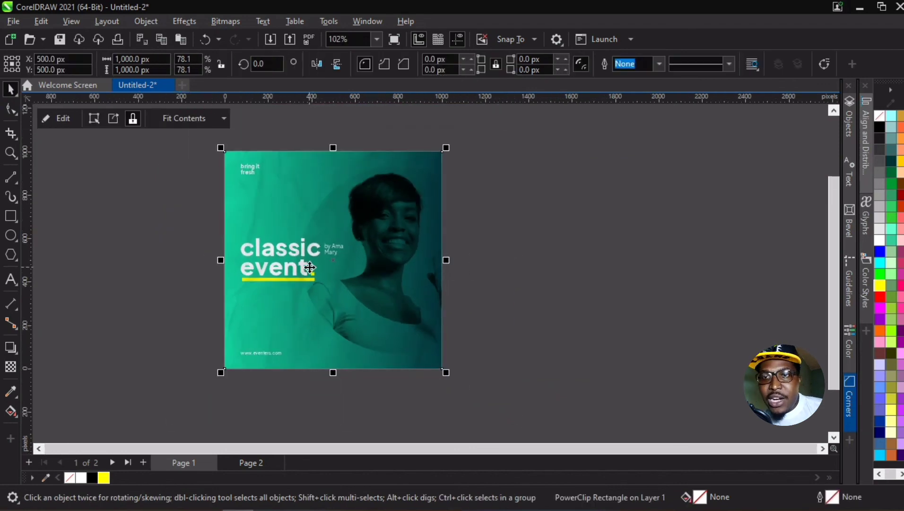
pyautogui.scroll(1, 256, 166)
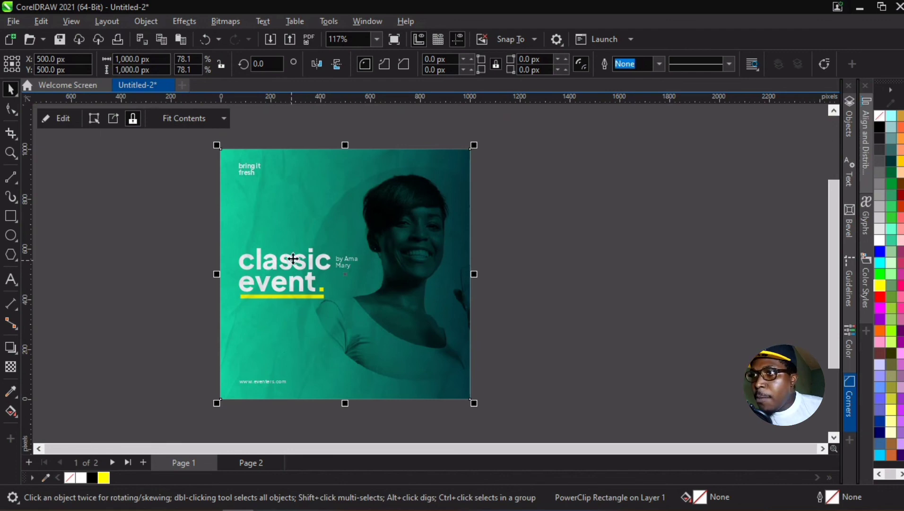
pyautogui.scroll(3, 330, 227)
pyautogui.scroll(-2, 257, 208)
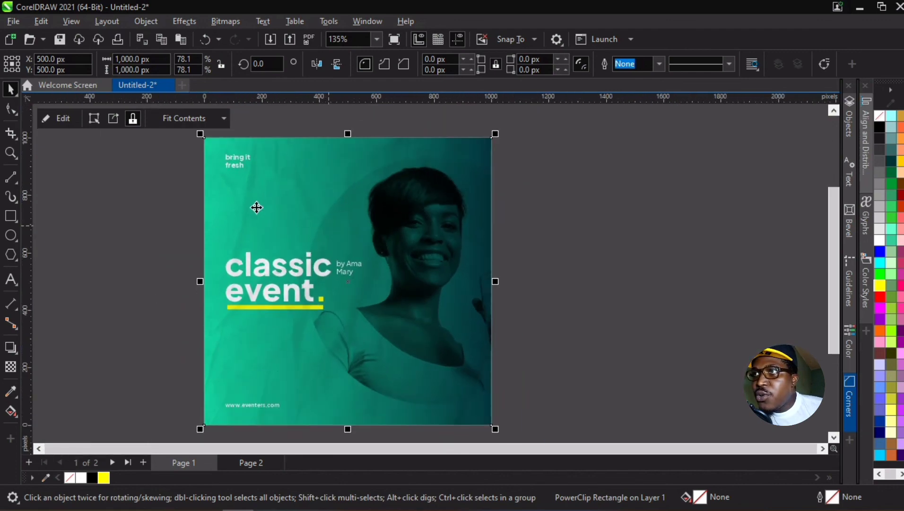
pyautogui.scroll(2, 248, 212)
pyautogui.scroll(-4, 249, 212)
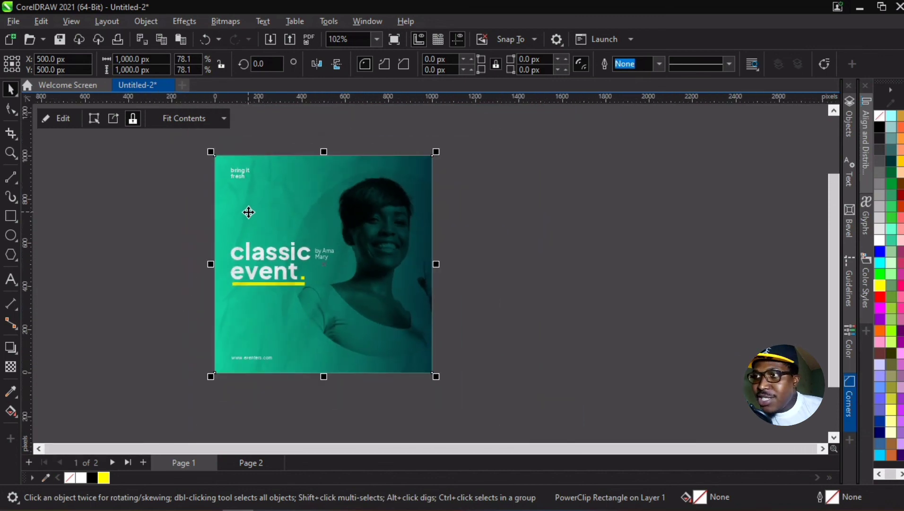
pyautogui.scroll(-1, 339, 242)
pyautogui.scroll(2, 327, 238)
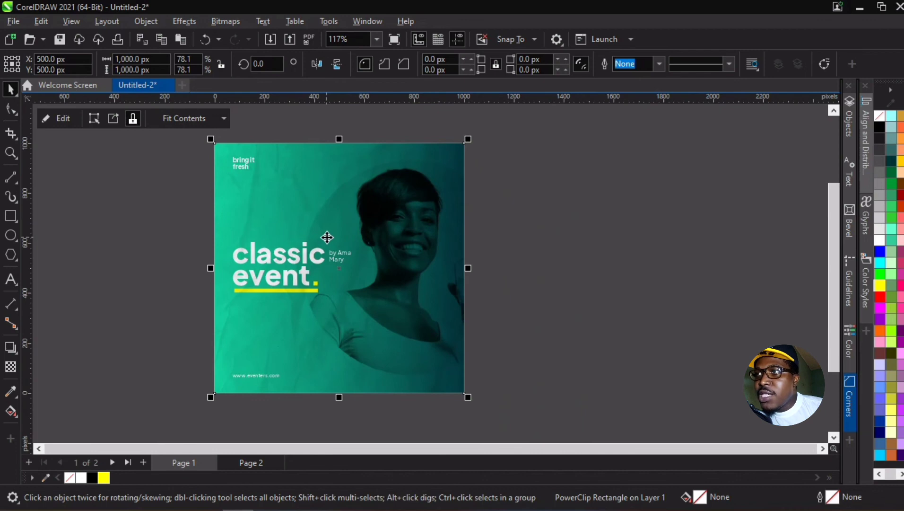